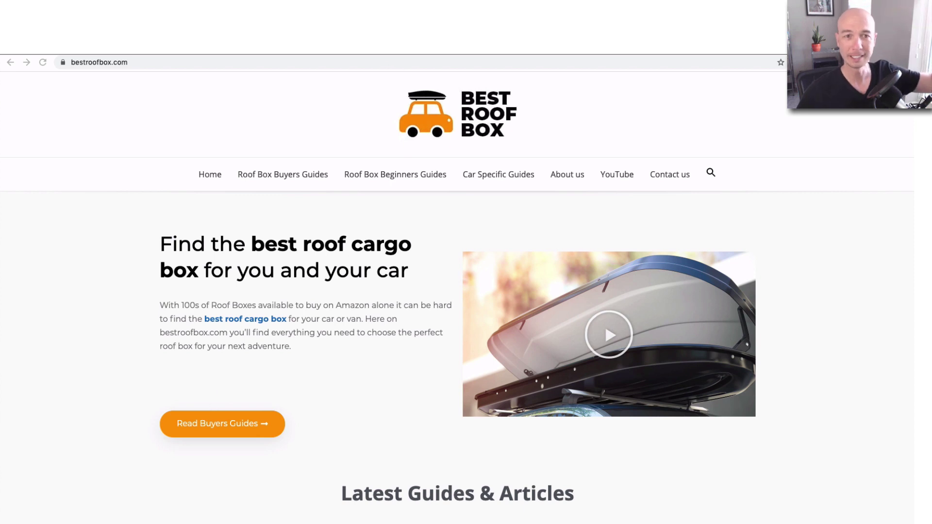
Search KWFinder by domain for bestroofbox.com to list its 88 US organic keywords.
key("ctrl+Tab")
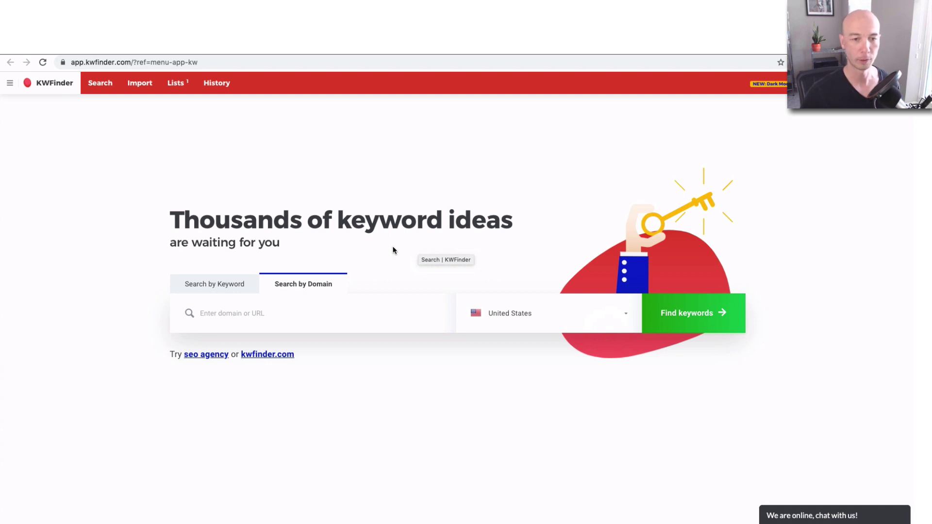
left_click(364, 313)
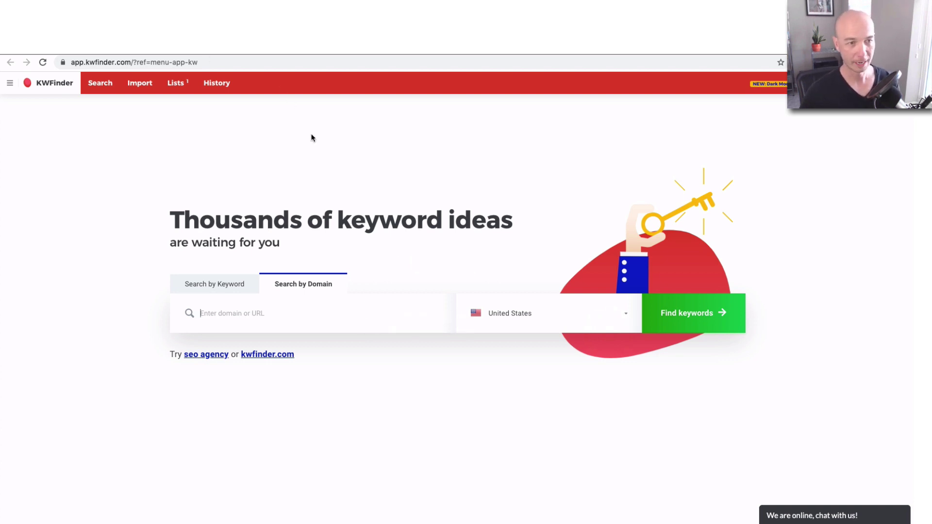
type("bestroofbox.com")
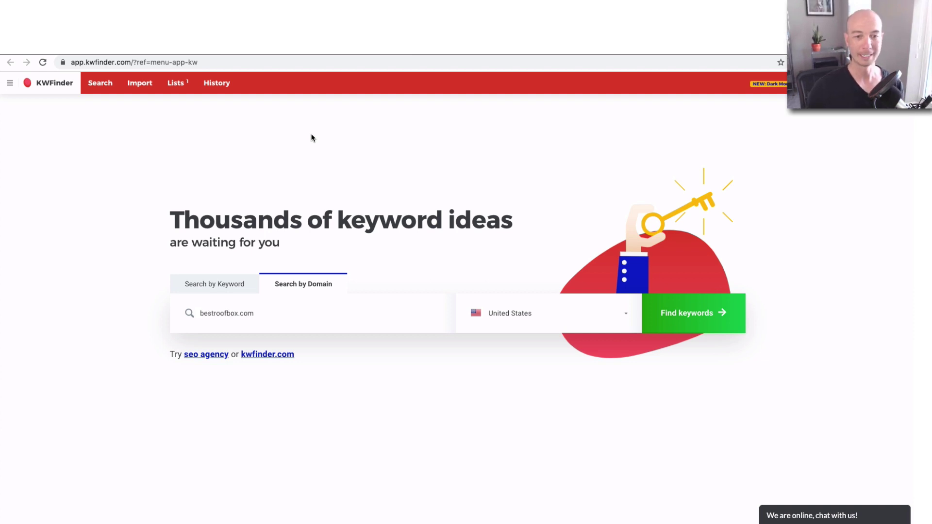
key("Return")
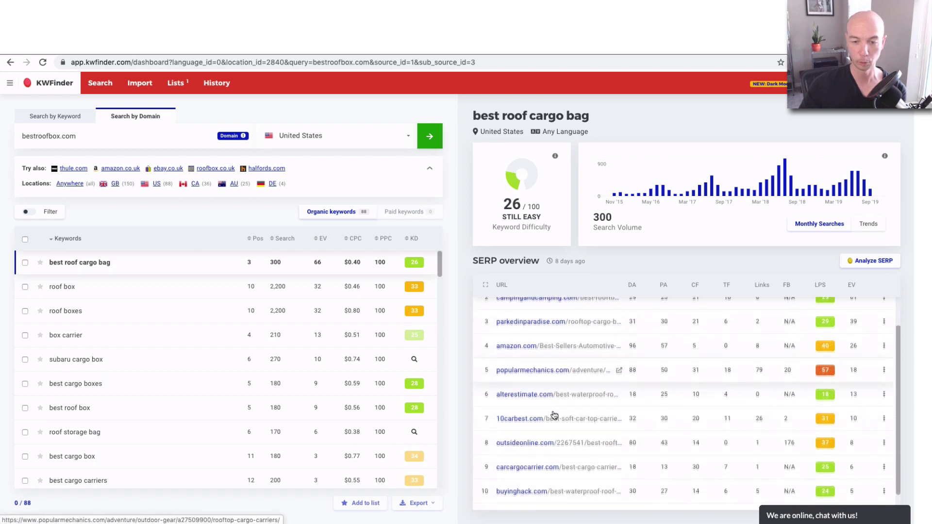
Check the KD column tooltip, then open the 'box carrier' keyword's details.
scroll(554, 415, "down", 1)
scroll(553, 415, "up", 1)
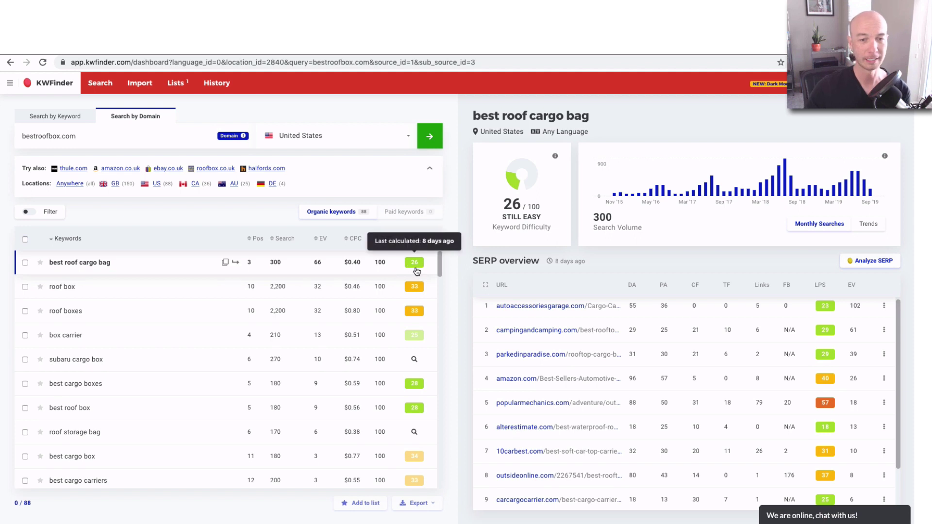
mouse_move(416, 242)
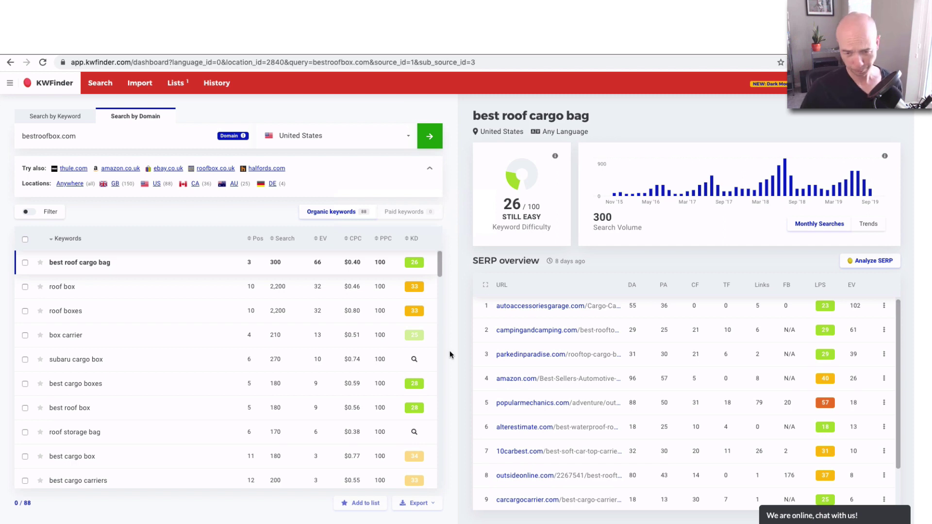
left_click(105, 348)
View details for 'best roof box', then 'best cargo boxes' (difficulty 28, 180 searches).
scroll(114, 403, "down", 3)
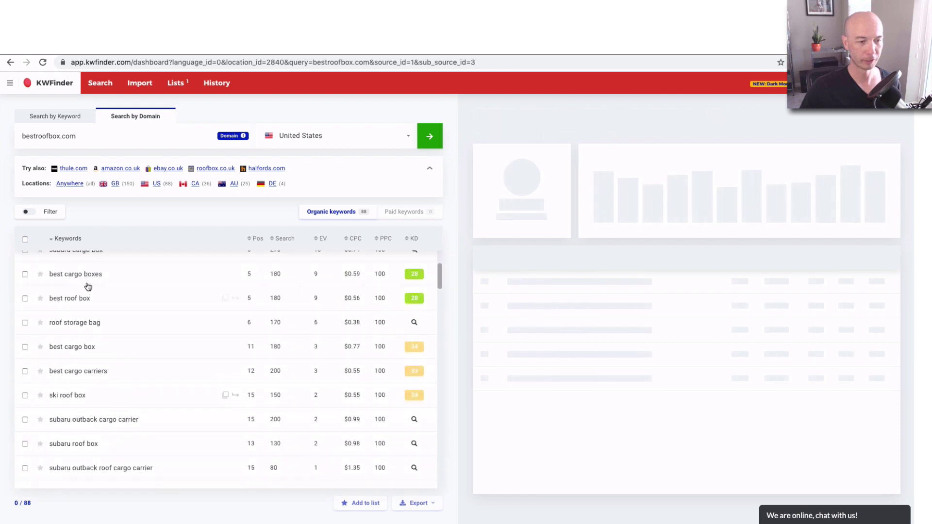
left_click(90, 300)
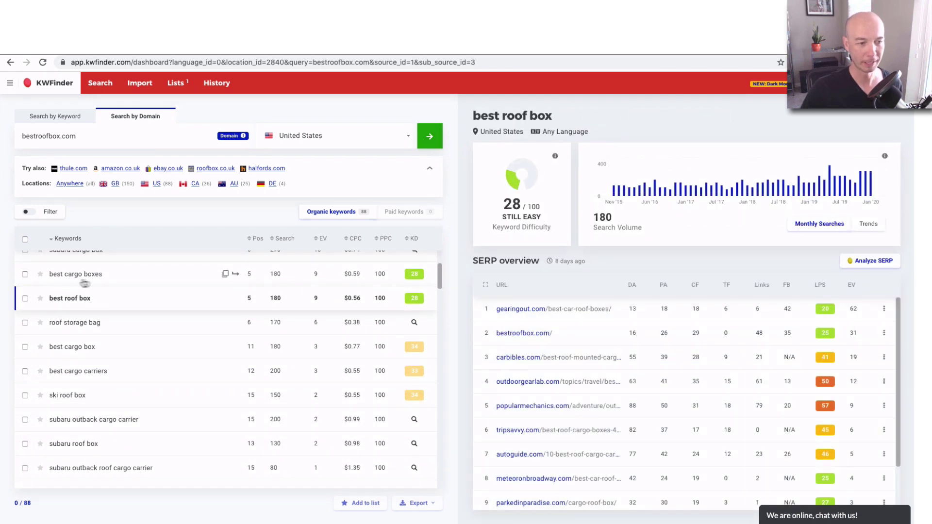
left_click(77, 277)
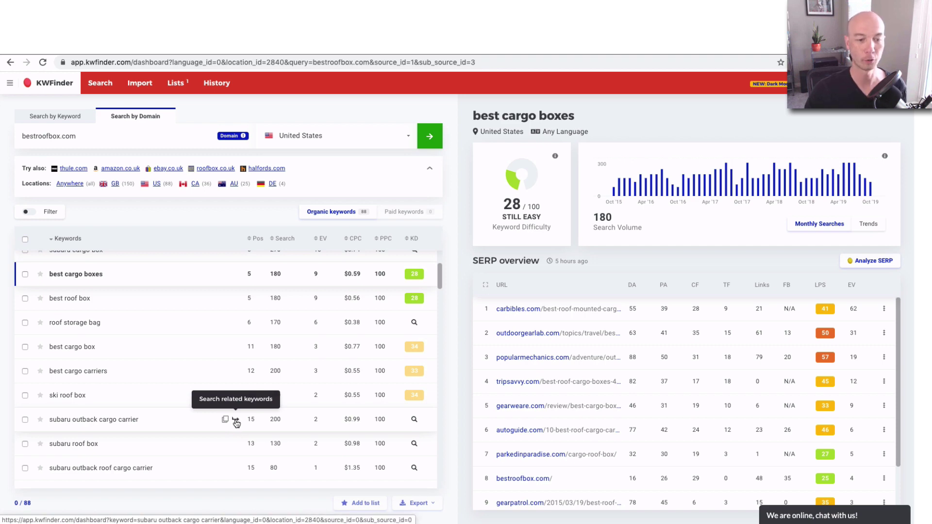
Find keywords related to 'subaru outback cargo carrier', filtered to volume up to 250 containing 'best'.
left_click(236, 420)
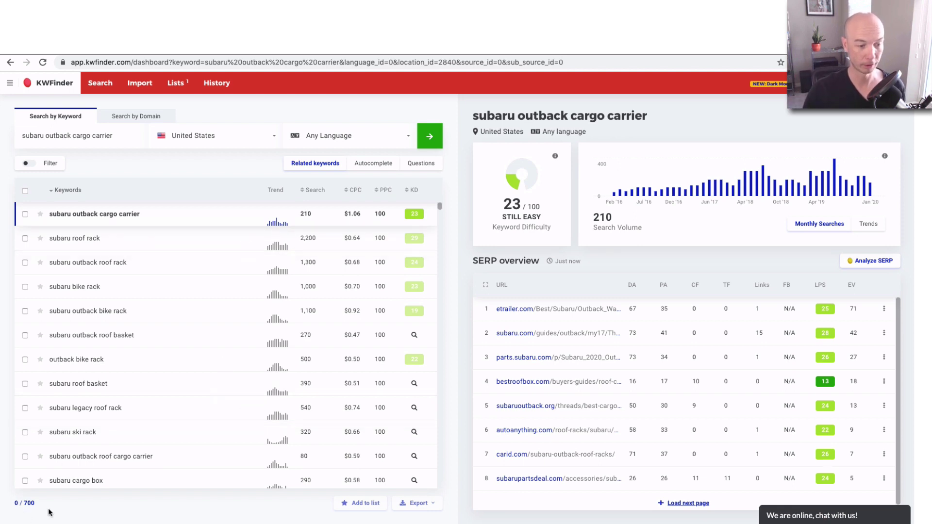
left_click(30, 164)
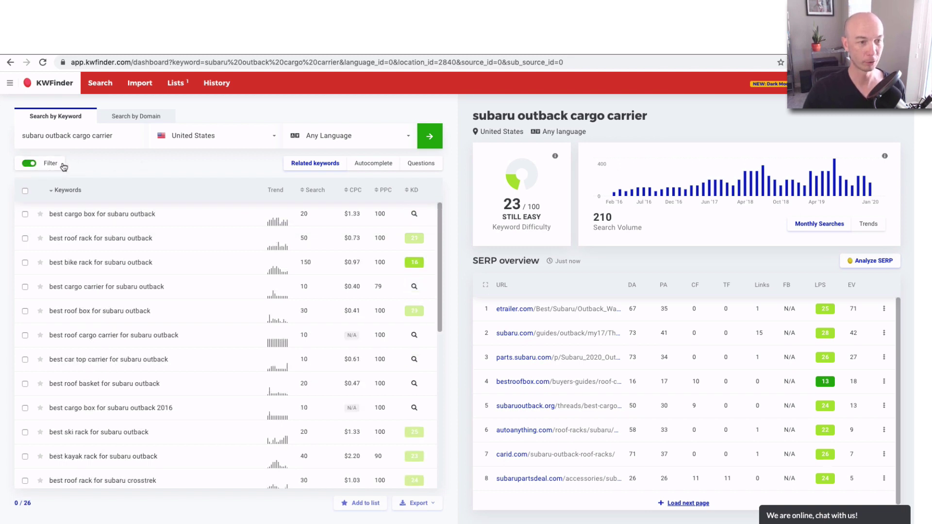
left_click(59, 168)
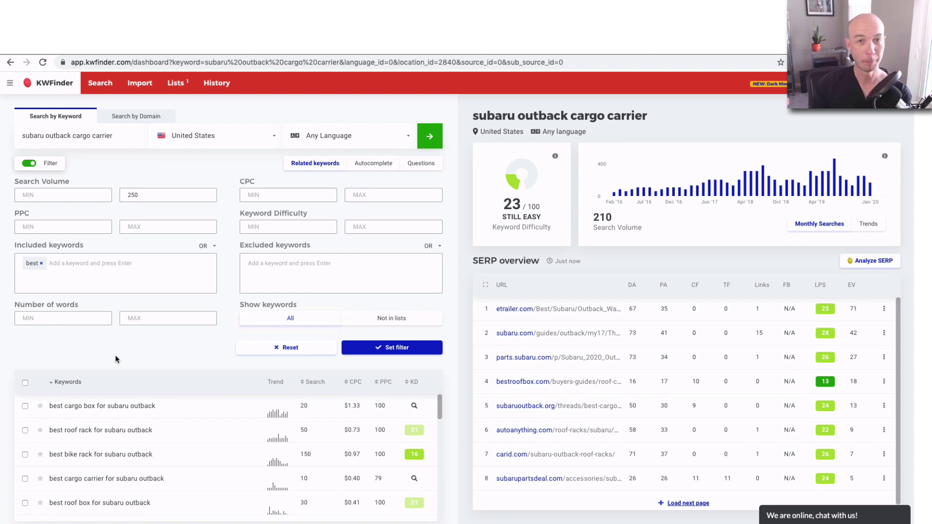
left_click(397, 351)
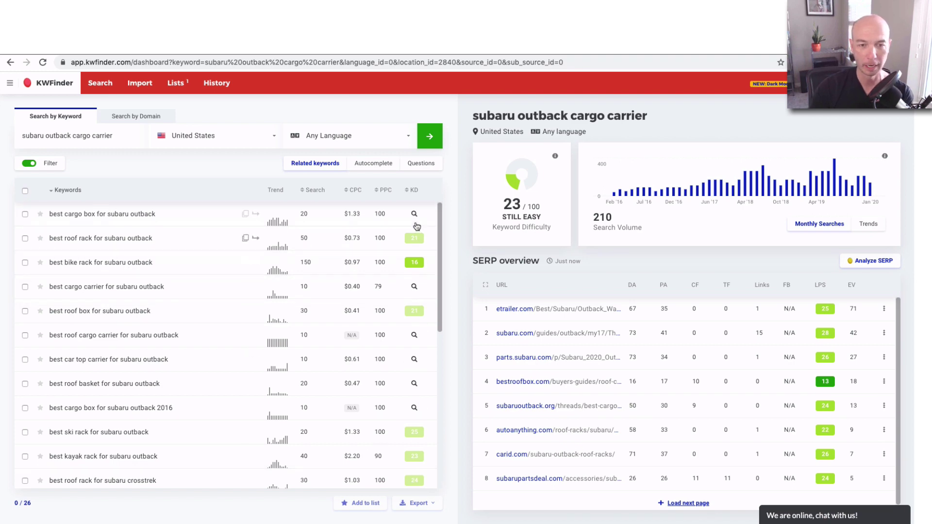
Get difficulty for the 'best cargo box', 'roof box', 'roof cargo carrier' and 'car top carrier' subaru outback keywords, then open the Mangools menu.
left_click(414, 214)
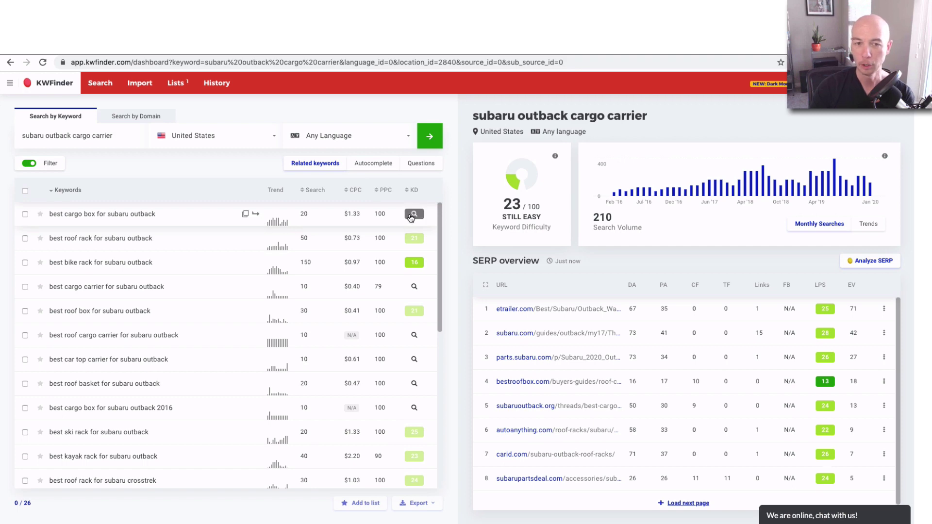
left_click(410, 217)
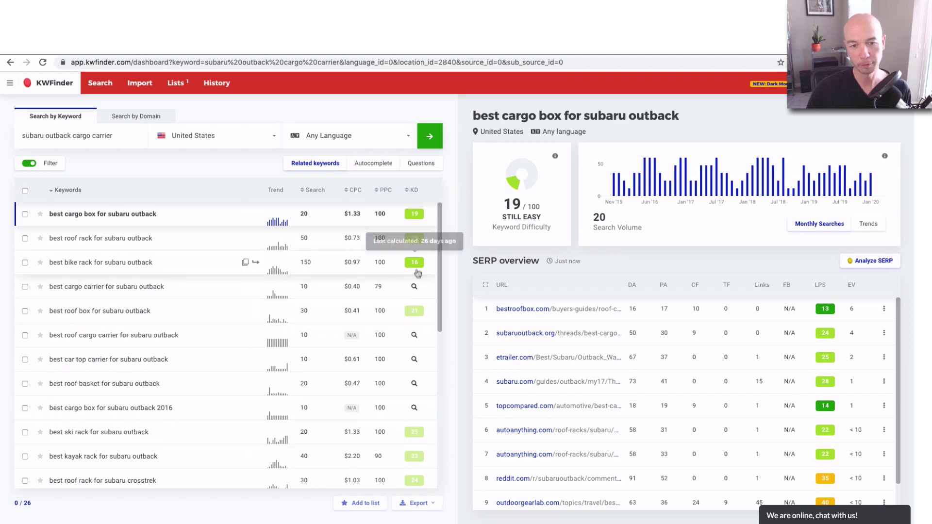
mouse_move(424, 317)
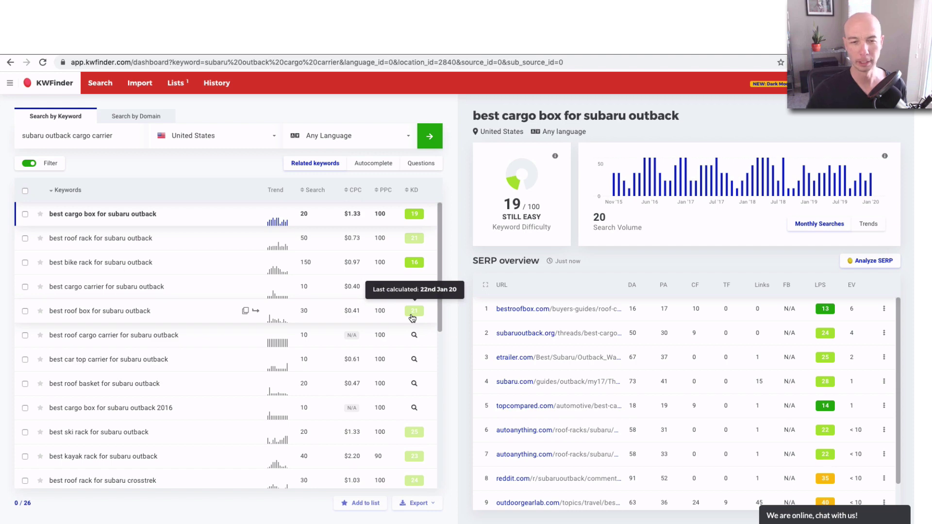
left_click(412, 318)
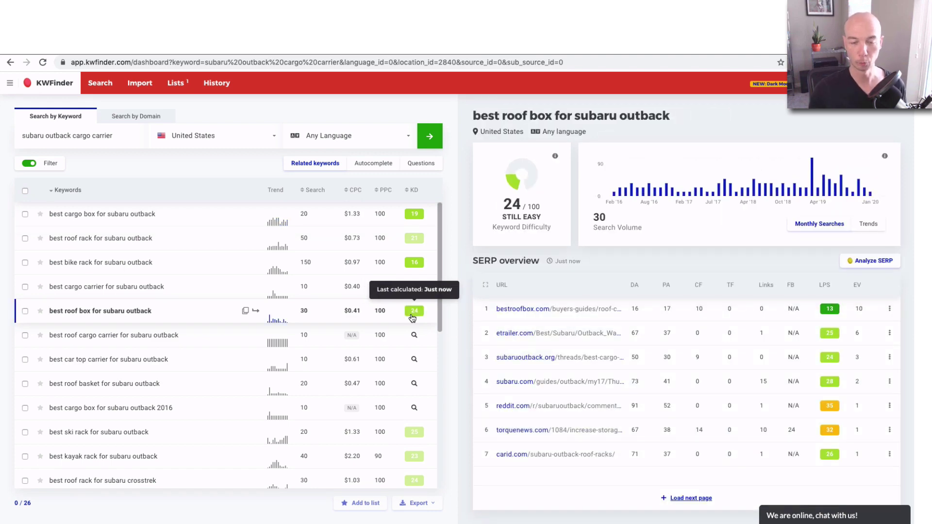
left_click(414, 336)
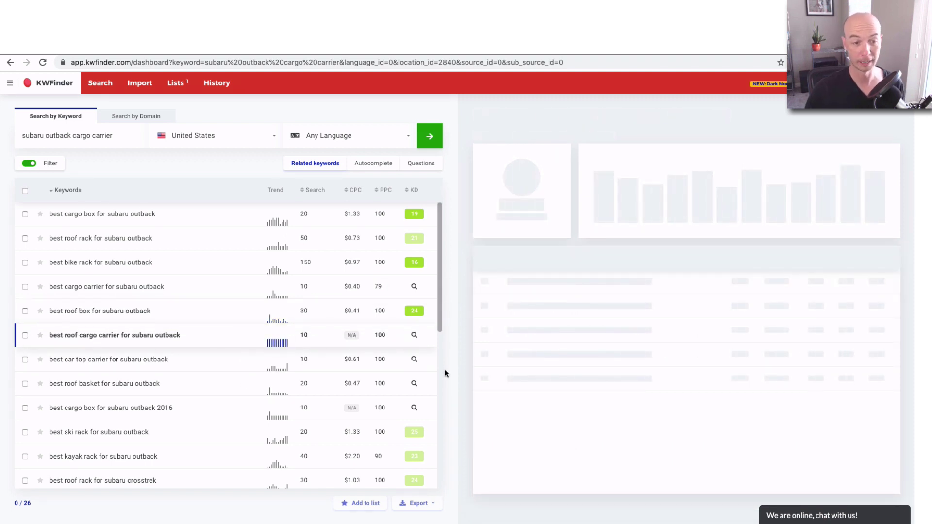
left_click(413, 360)
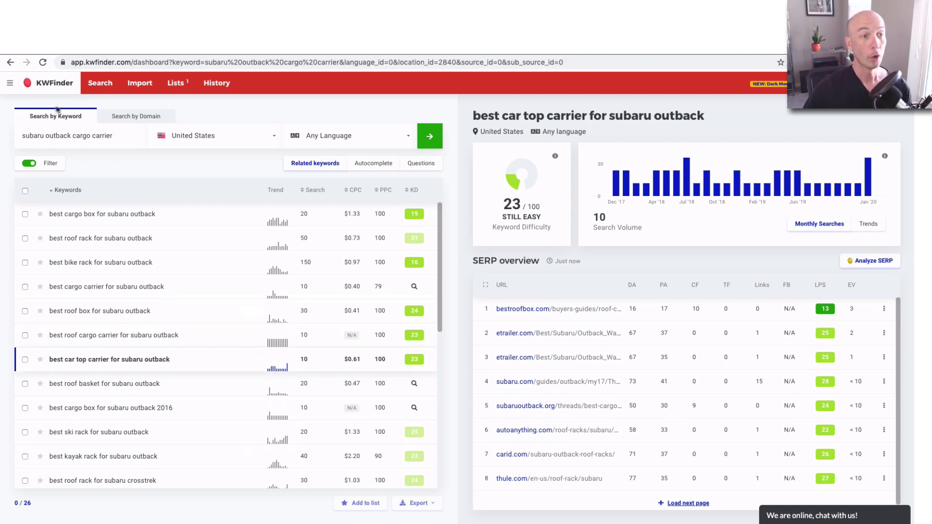
left_click(11, 86)
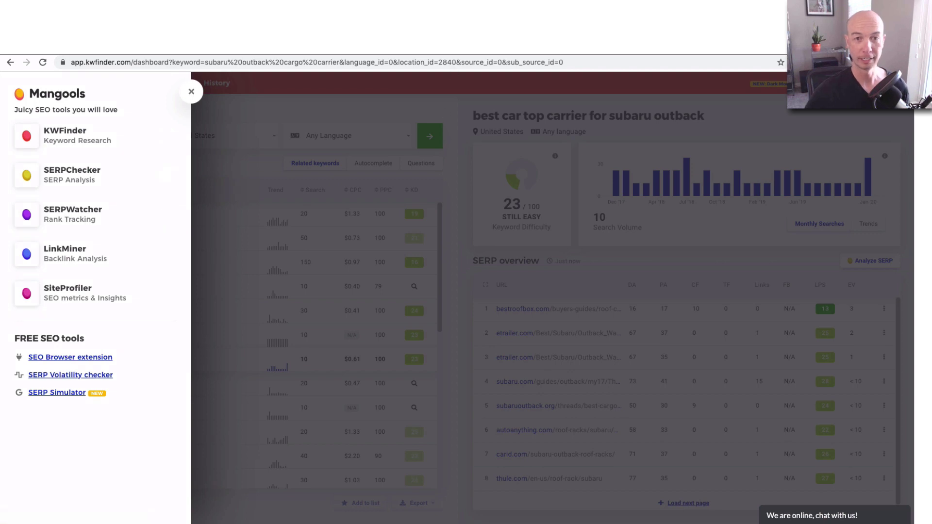
Start a SERPWatcher tracking for bestroofbox.com, United States, desktop, down to Keywords to track.
left_click(73, 214)
left_click(322, 115)
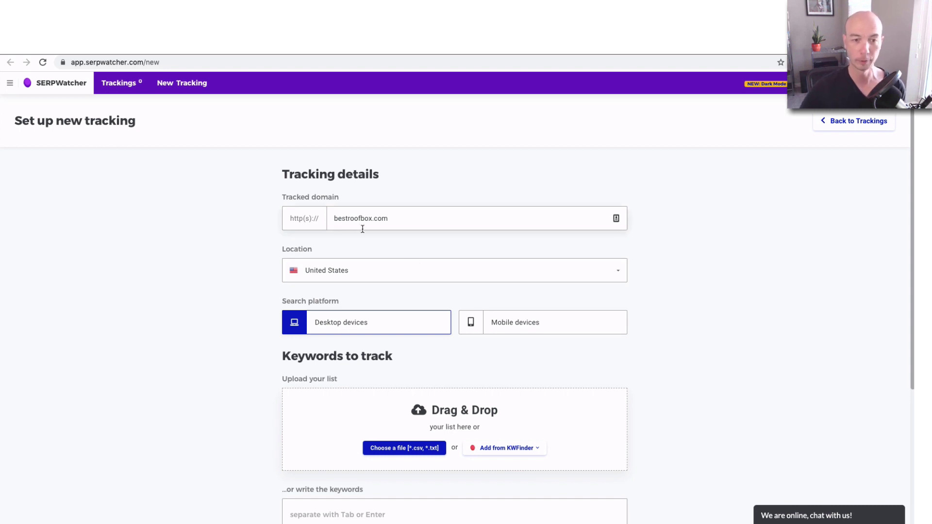
scroll(395, 240, "down", 1)
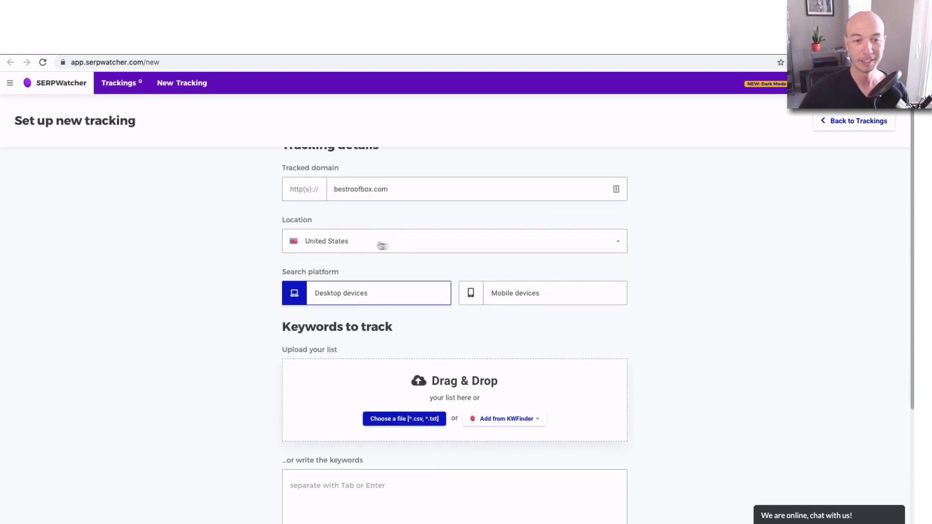
scroll(378, 248, "down", 3)
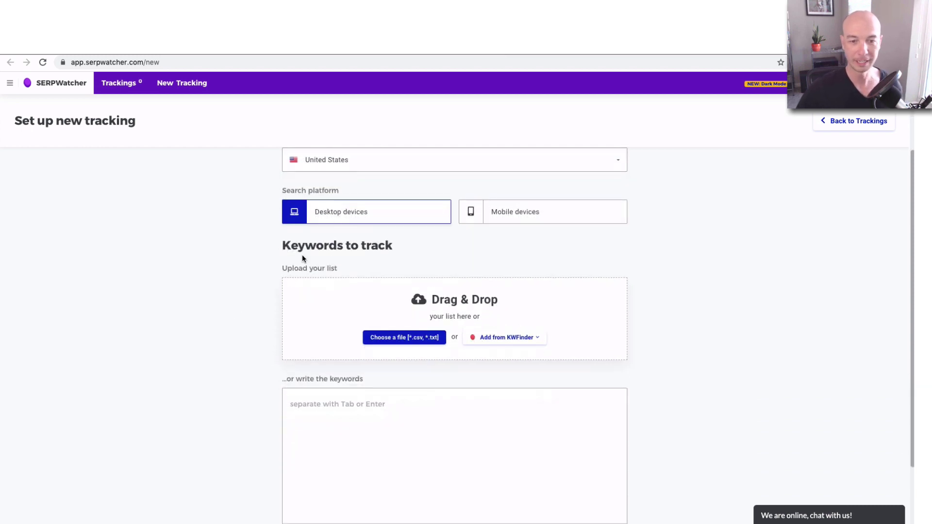
scroll(221, 441, "down", 3)
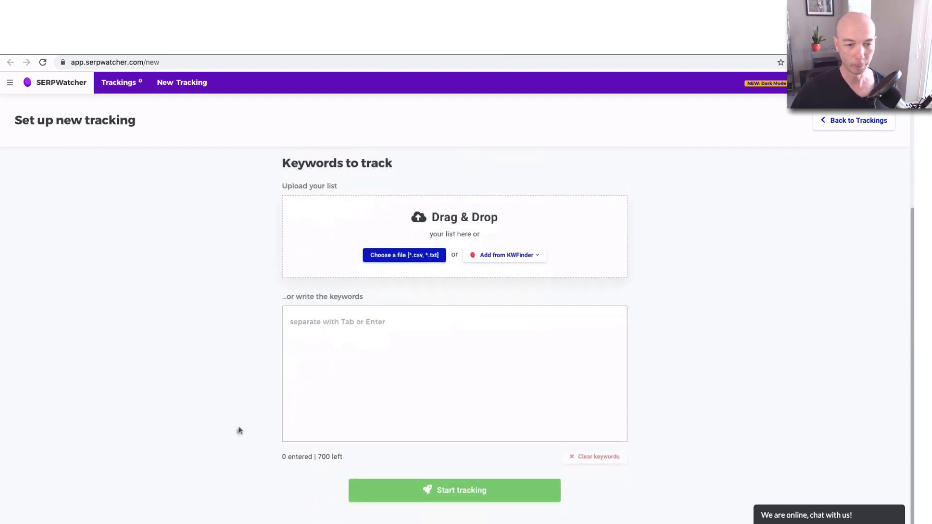
Copy the keywords in cells B2:B19 of the exported Numbers spreadsheet.
key("super+Tab")
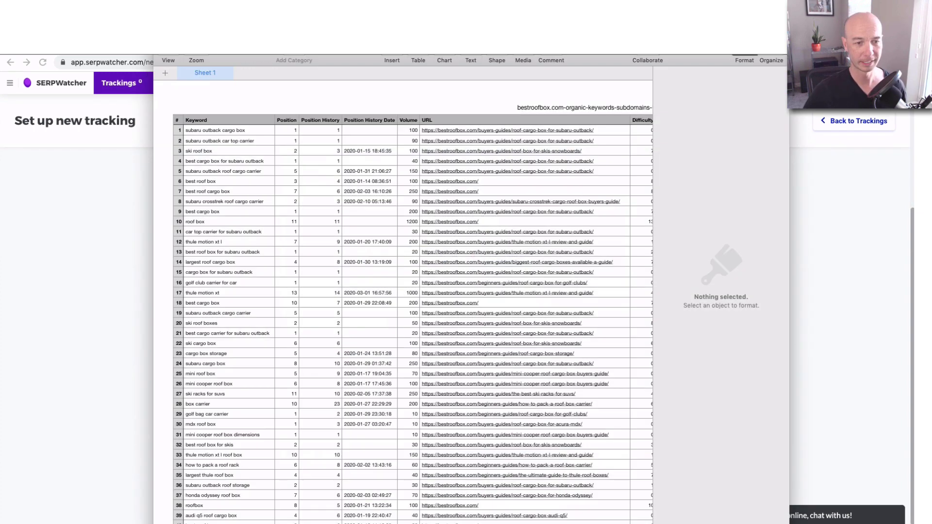
left_click(229, 162)
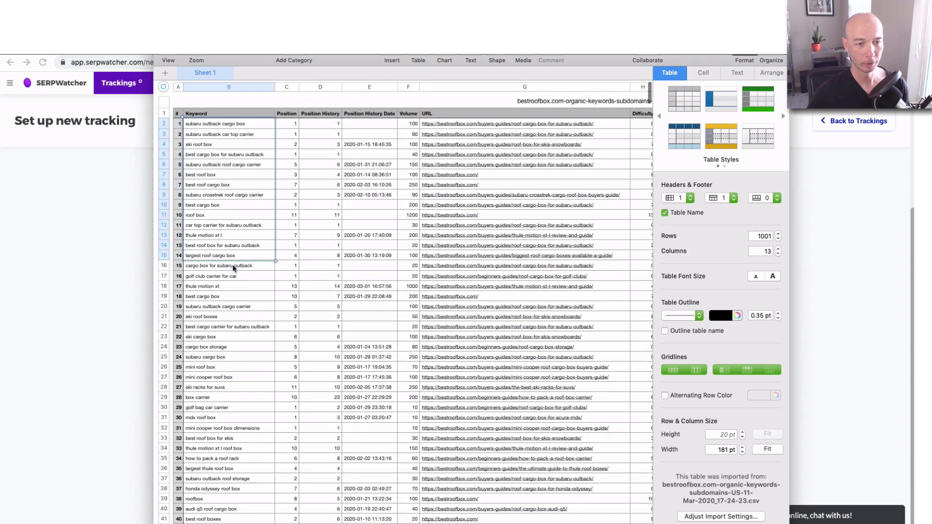
left_click(236, 287)
left_click_drag(222, 128, 249, 305)
key("super+c")
Paste the copied keywords and start tracking 17 keywords, then switch to LinkMiner.
left_click(119, 294)
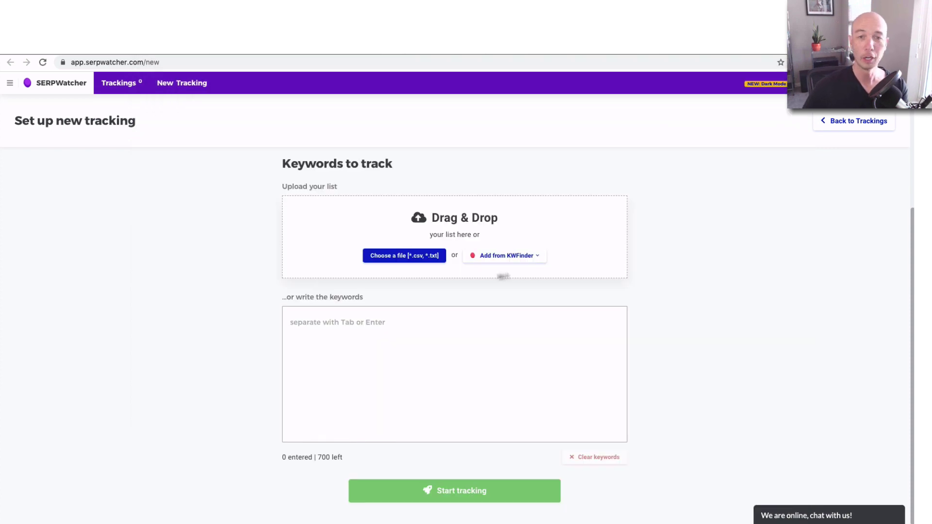
left_click(408, 362)
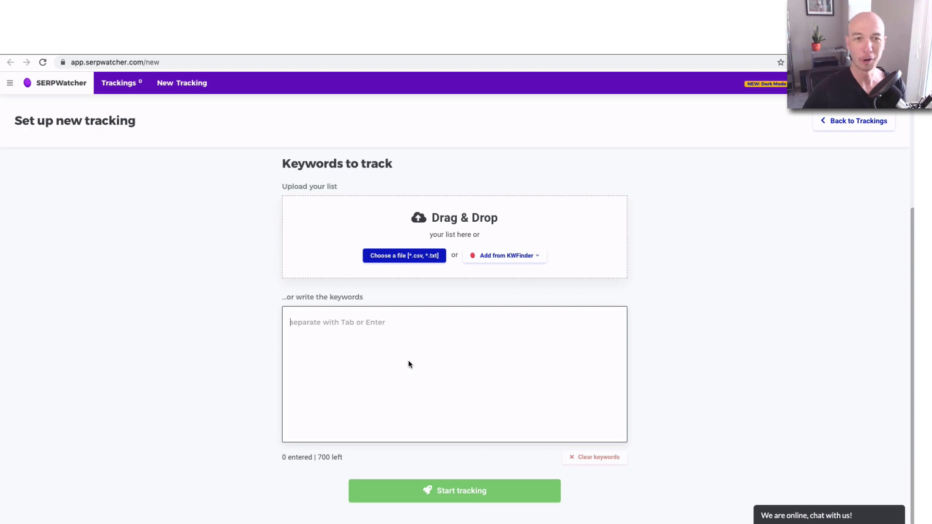
key("super+v")
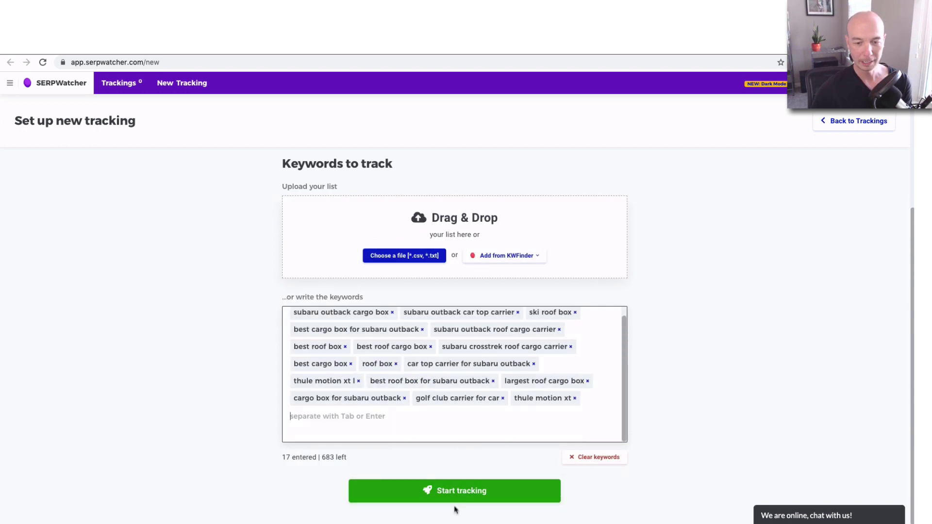
left_click(453, 491)
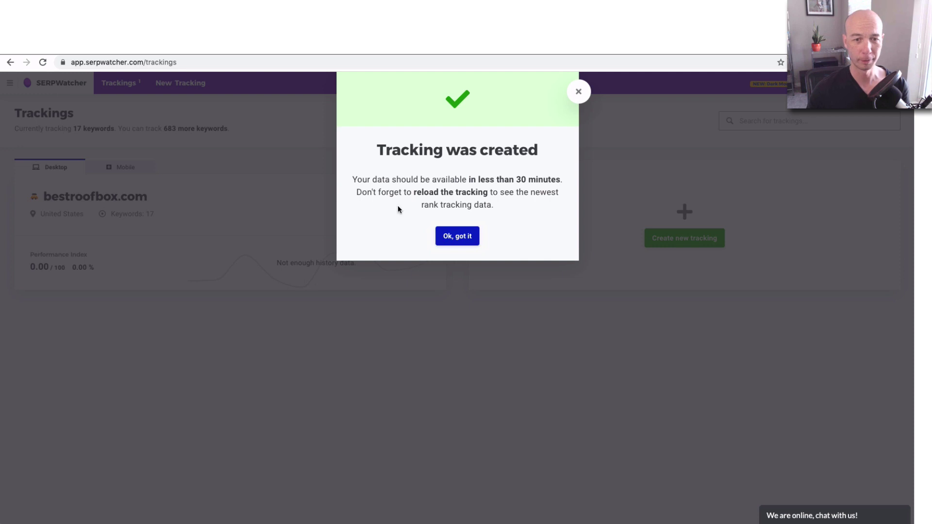
left_click(457, 237)
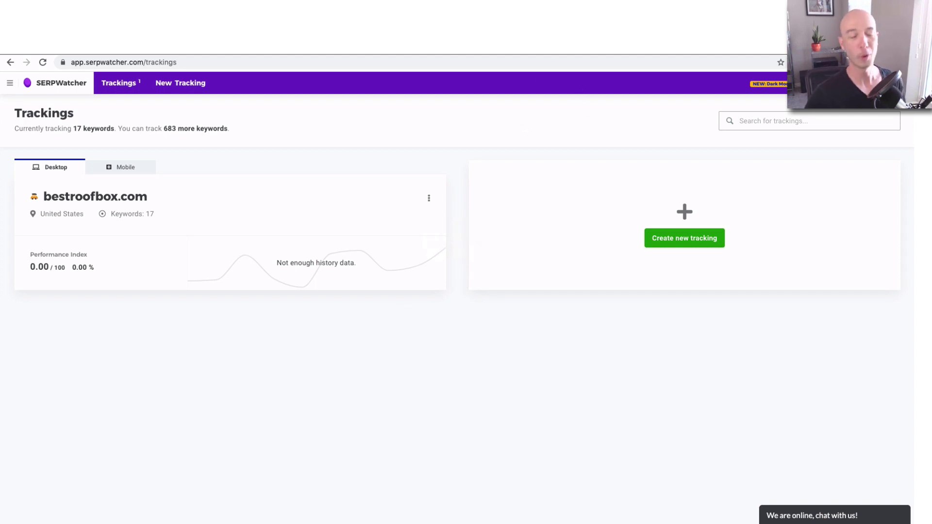
left_click(572, 46)
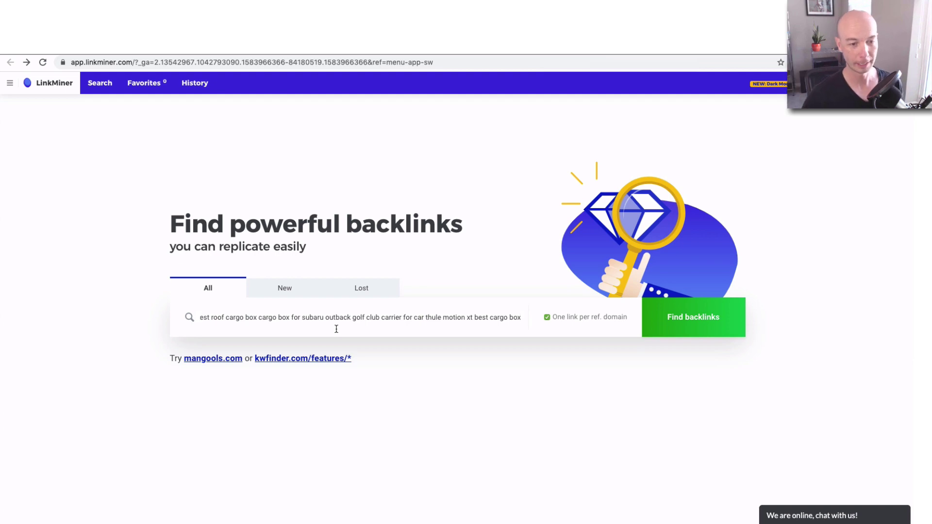
Copy the bestroofbox.com web address from the site's tab.
key("ctrl+Tab")
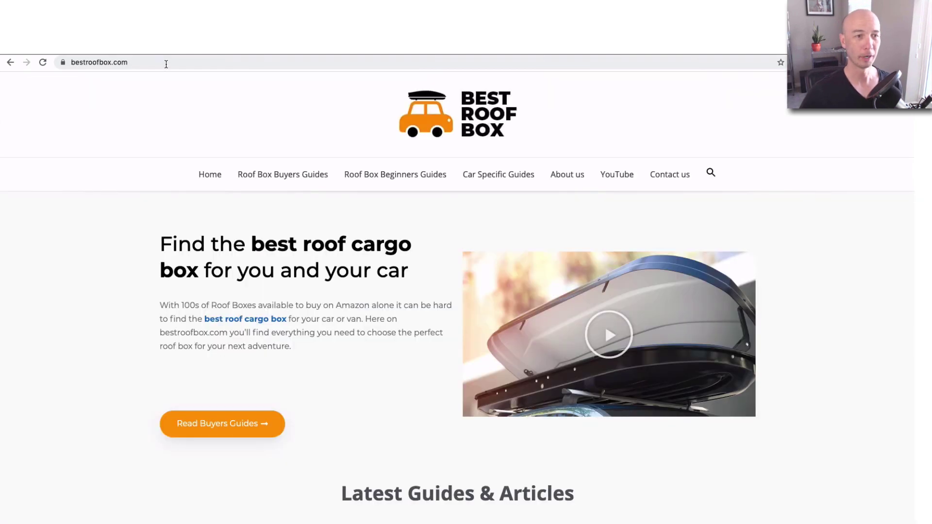
left_click(166, 63)
key("super+c")
key("ctrl+shift+Tab")
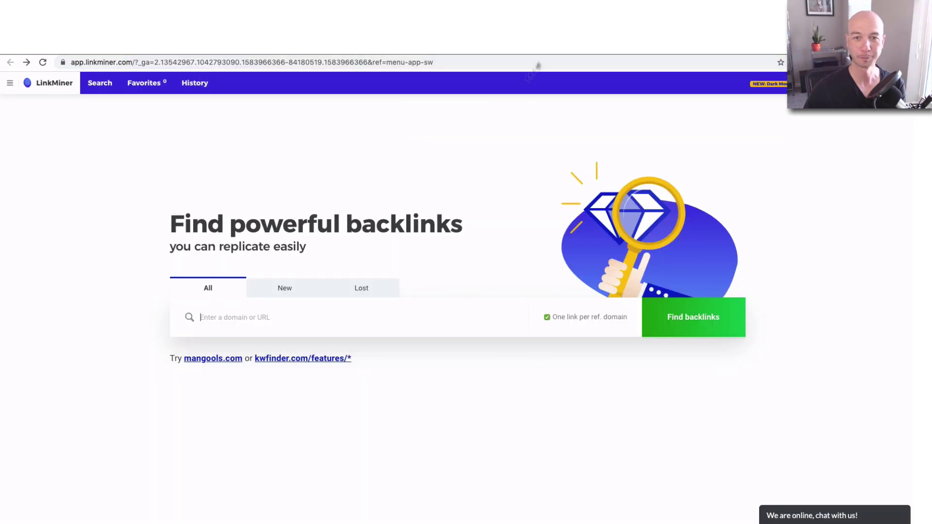
Paste the address into LinkMiner's search, trimming it to plain bestroofbox.com.
left_click(281, 319)
key("super+v")
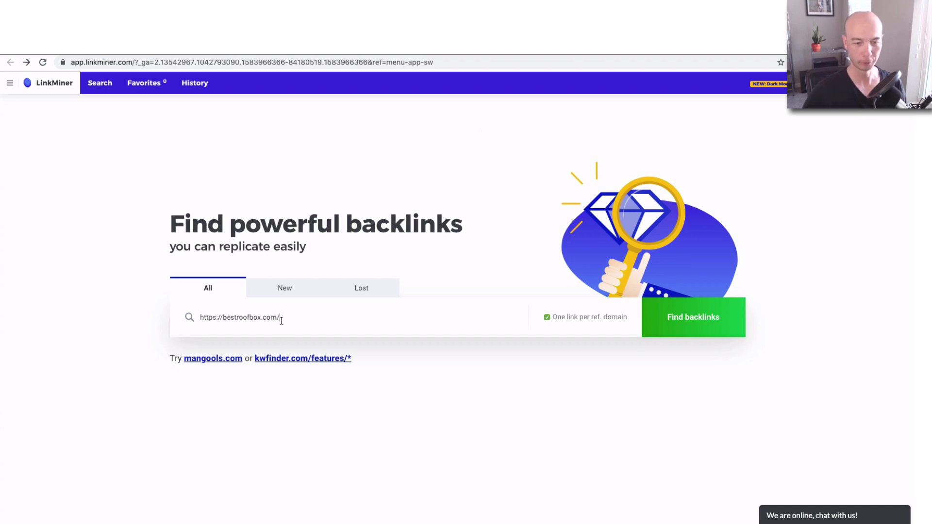
key("BackSpace")
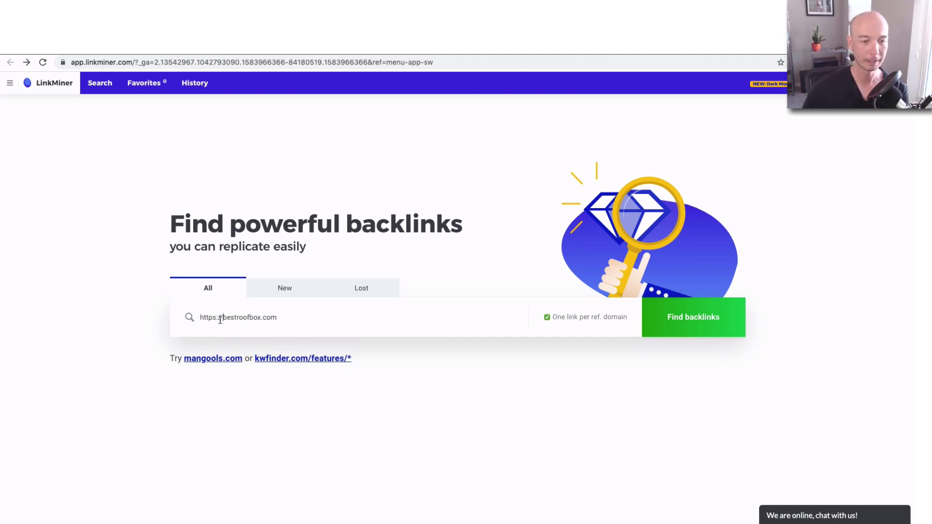
left_click_drag(222, 317, 295, 321)
key("BackSpace")
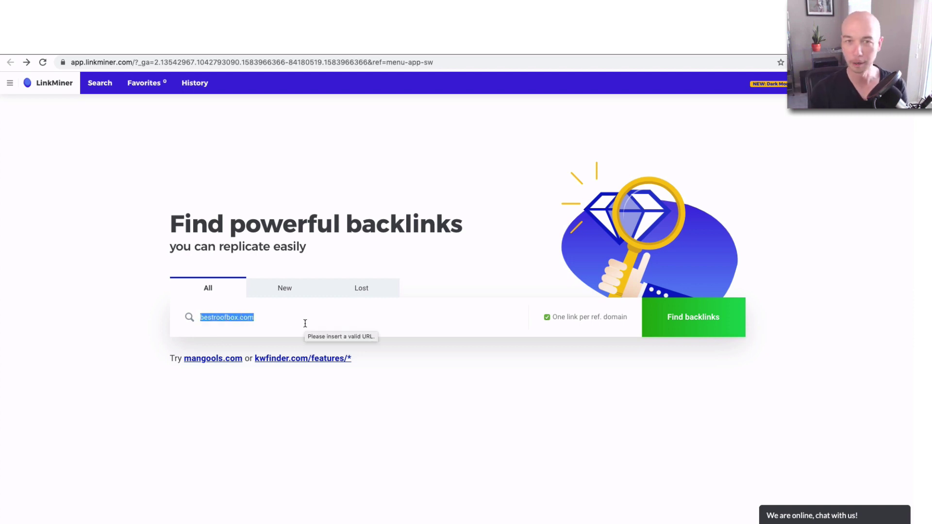
left_click(488, 392)
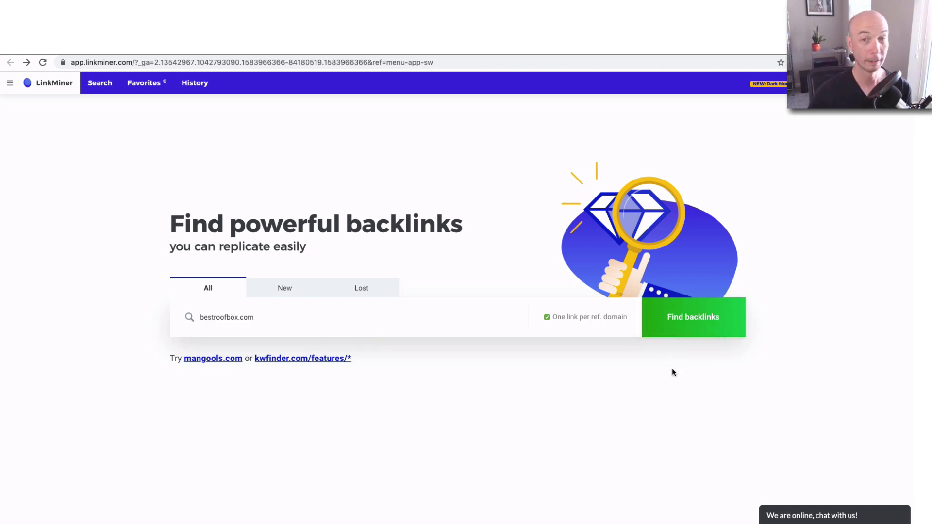
left_click(692, 321)
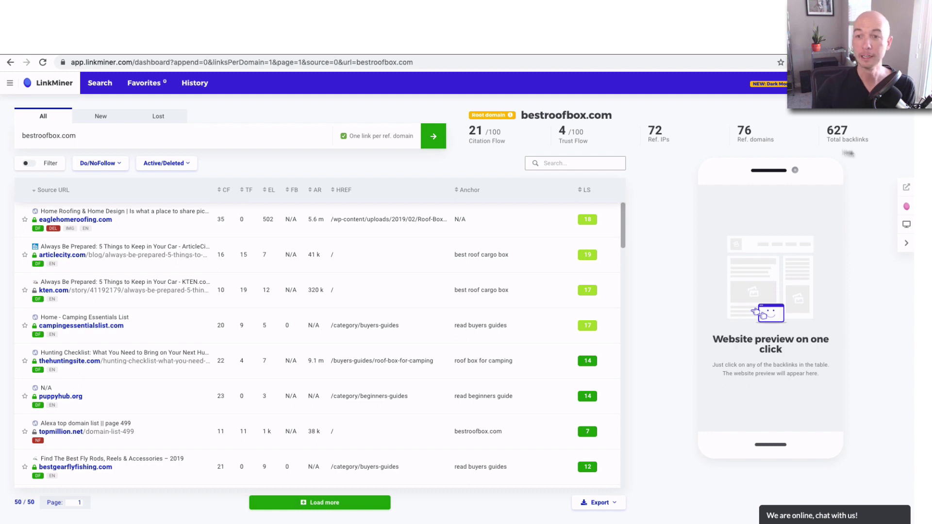
double_click(742, 131)
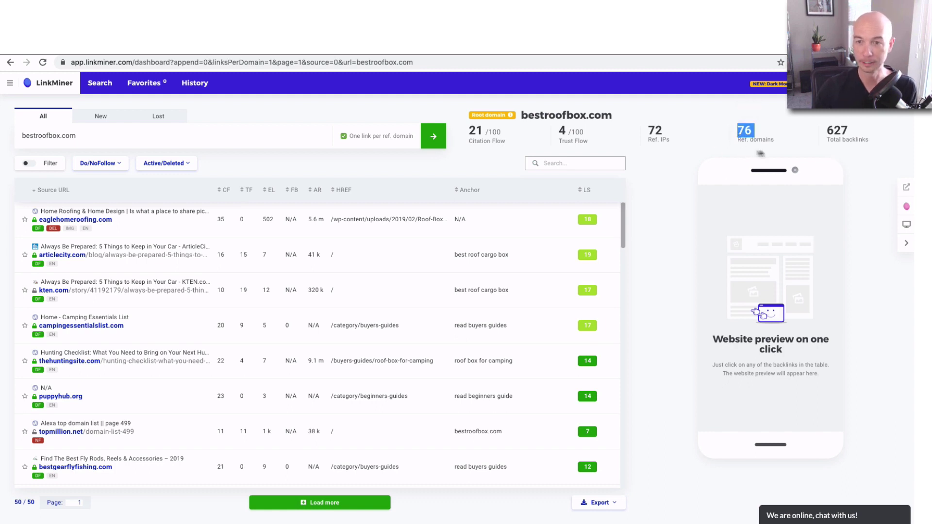
left_click(653, 252)
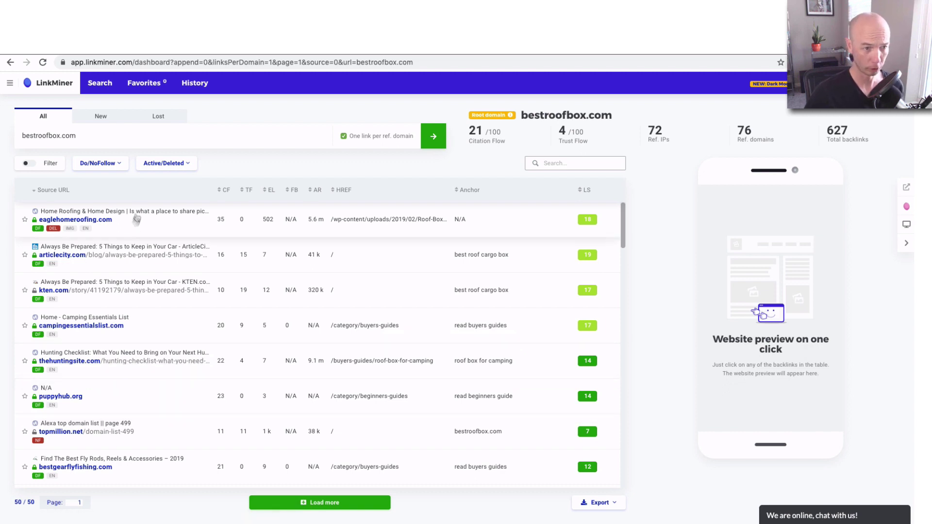
Filter bestroofbox.com's backlinks to DoFollow only, leaving 46 of 50, and scroll the list.
left_click(119, 167)
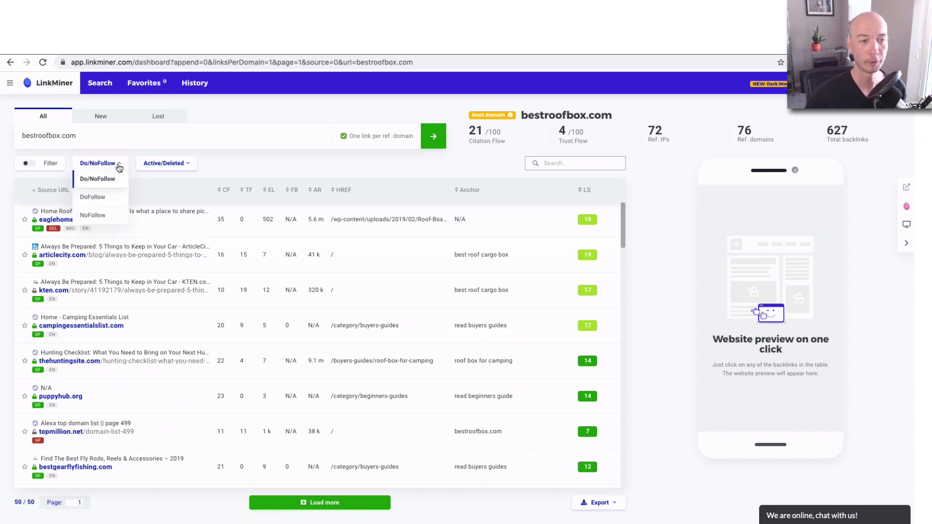
left_click(108, 202)
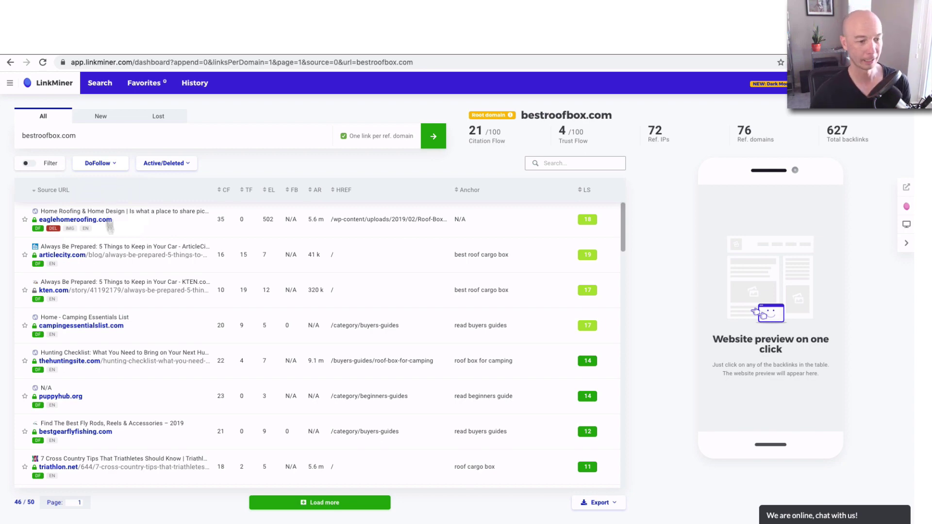
scroll(173, 308, "down", 3)
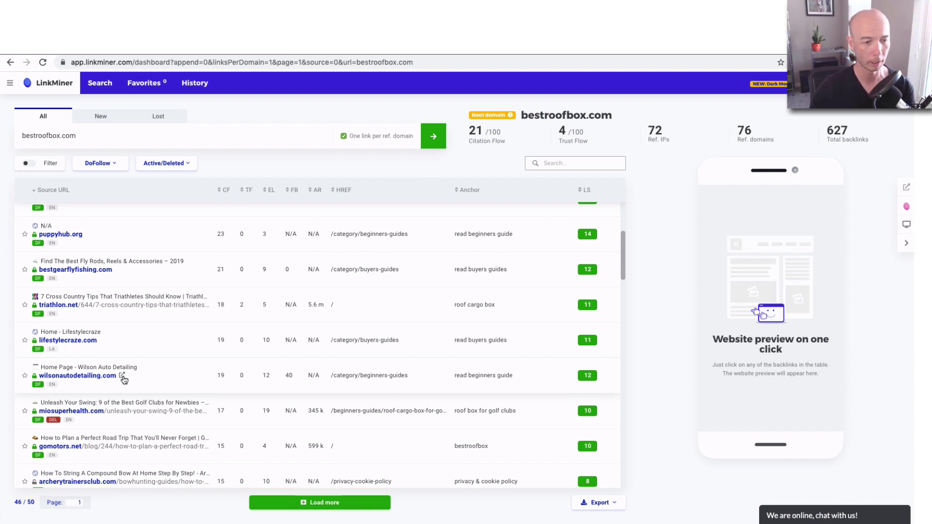
Preview the wilsonautodetailing.com linking page and scroll through its homepage content.
left_click(123, 378)
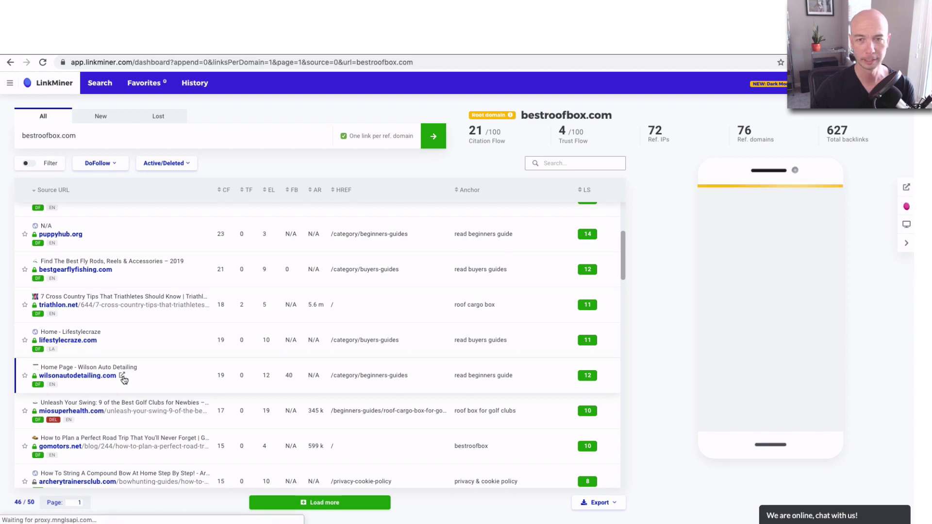
scroll(737, 343, "down", 10)
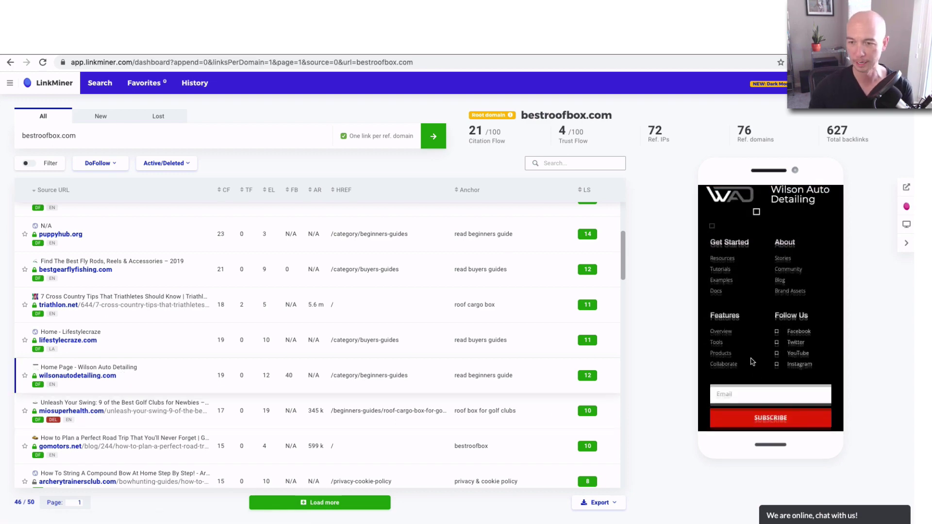
scroll(751, 362, "up", 5)
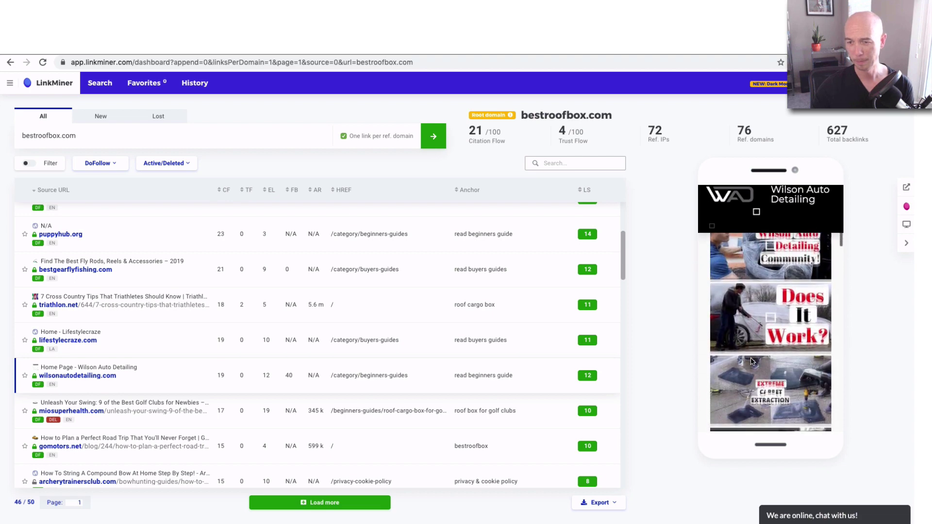
scroll(756, 361, "down", 3)
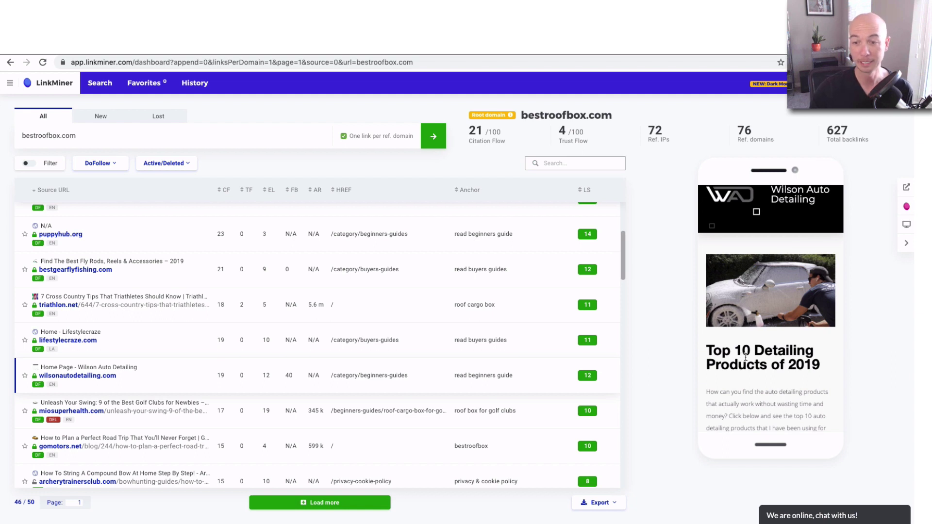
scroll(745, 357, "down", 5)
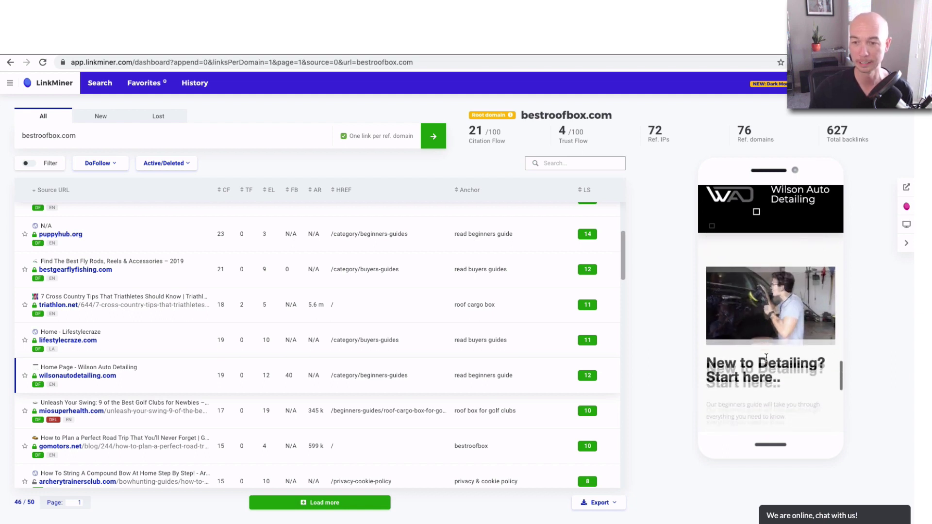
scroll(765, 357, "down", 3)
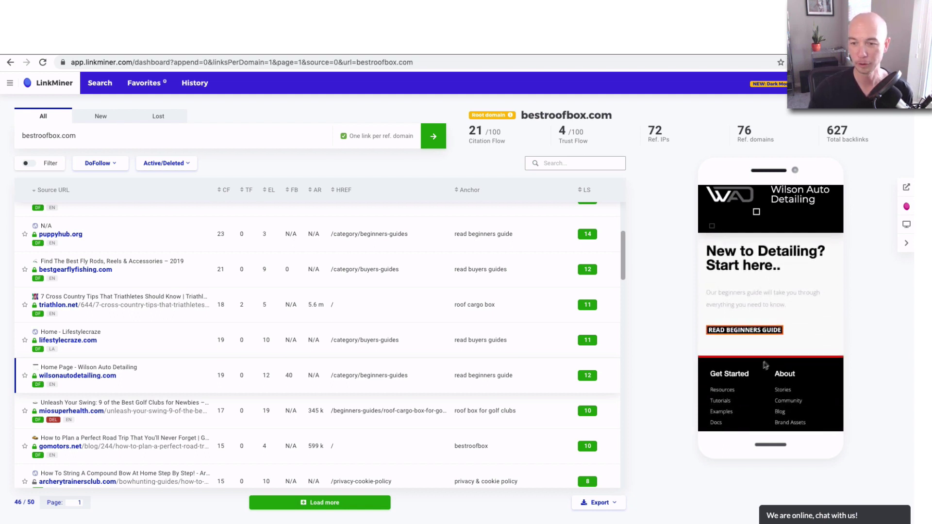
scroll(760, 370, "down", 3)
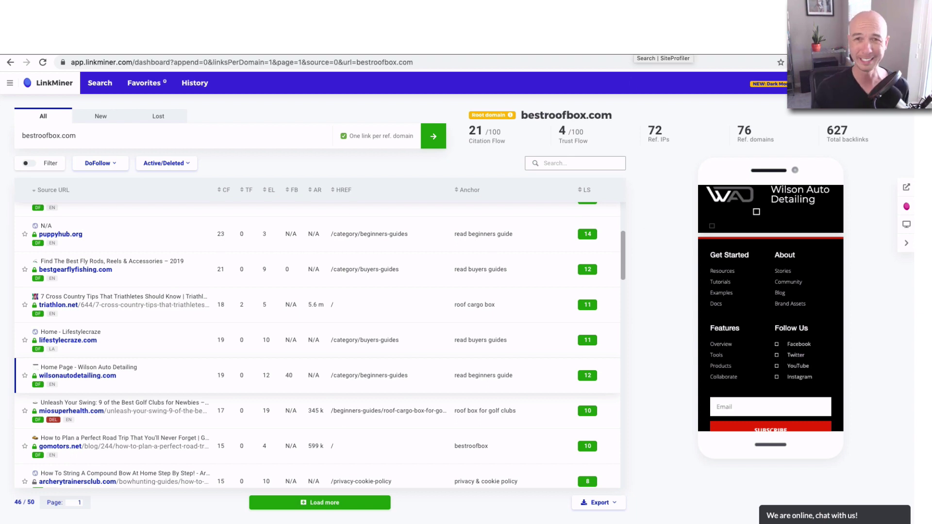
left_click(660, 48)
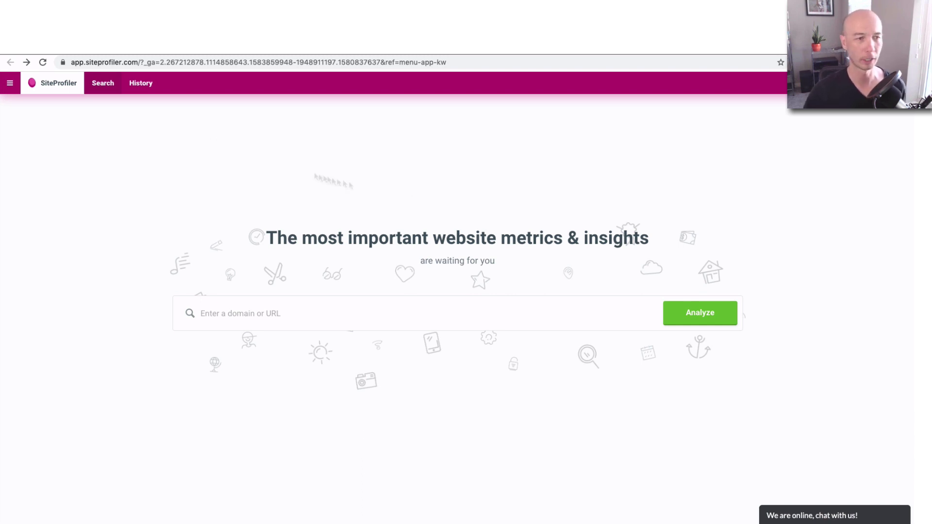
left_click(444, 317)
key("super+v")
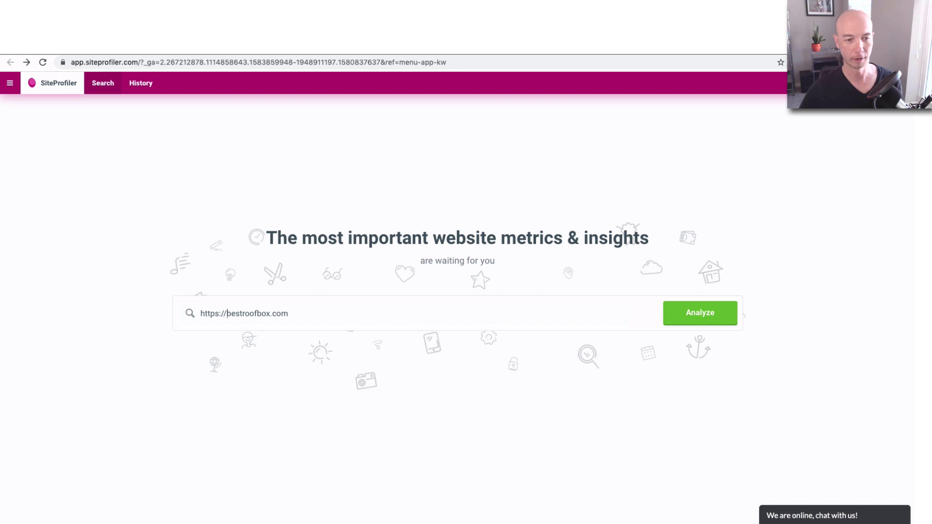
key("BackSpace")
key("BackSpace")
key("BackSpace")
key("BackSpace")
key("BackSpace")
key("BackSpace")
key("BackSpace")
key("BackSpace")
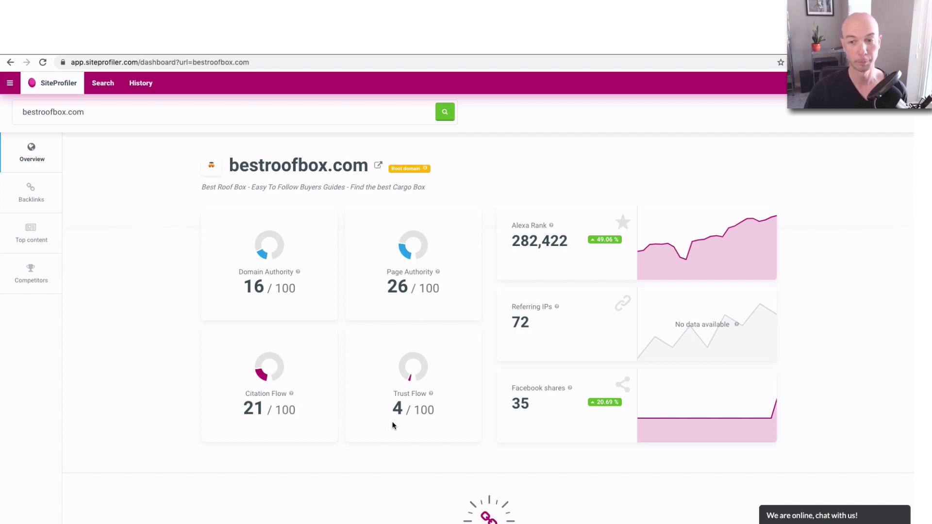
mouse_move(713, 256)
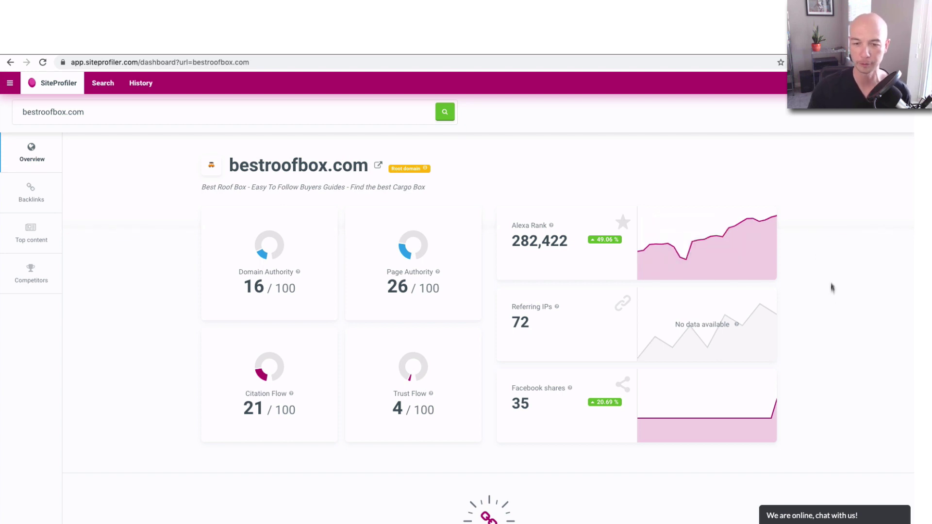
mouse_move(773, 410)
scroll(809, 401, "down", 5)
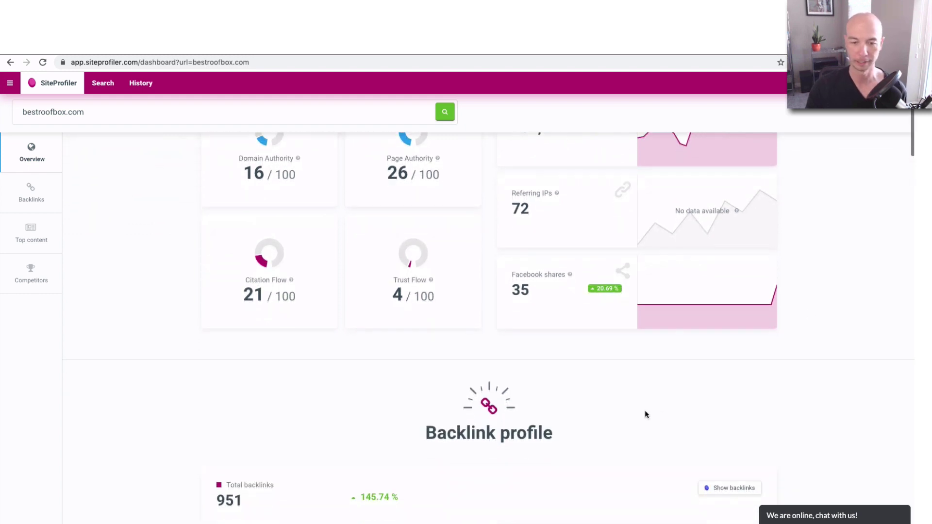
scroll(644, 414, "down", 5)
scroll(100, 438, "down", 10)
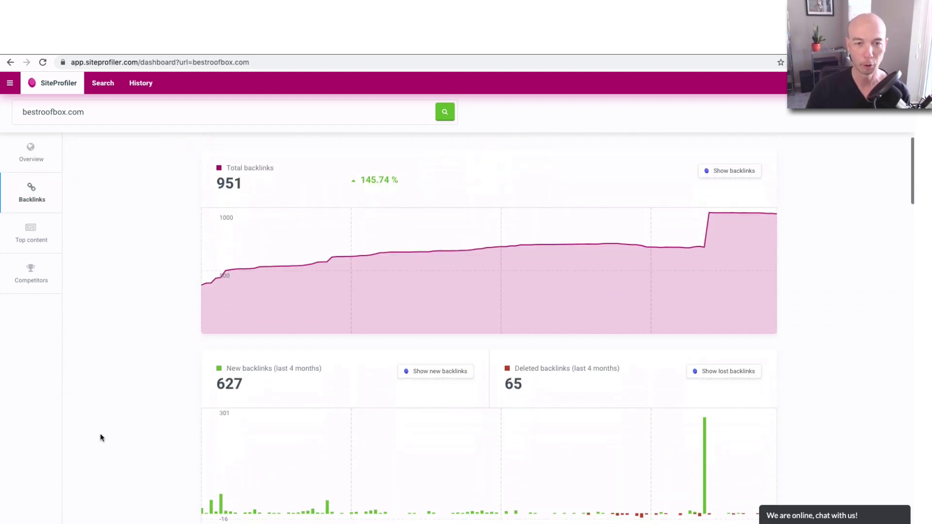
scroll(100, 438, "up", 2)
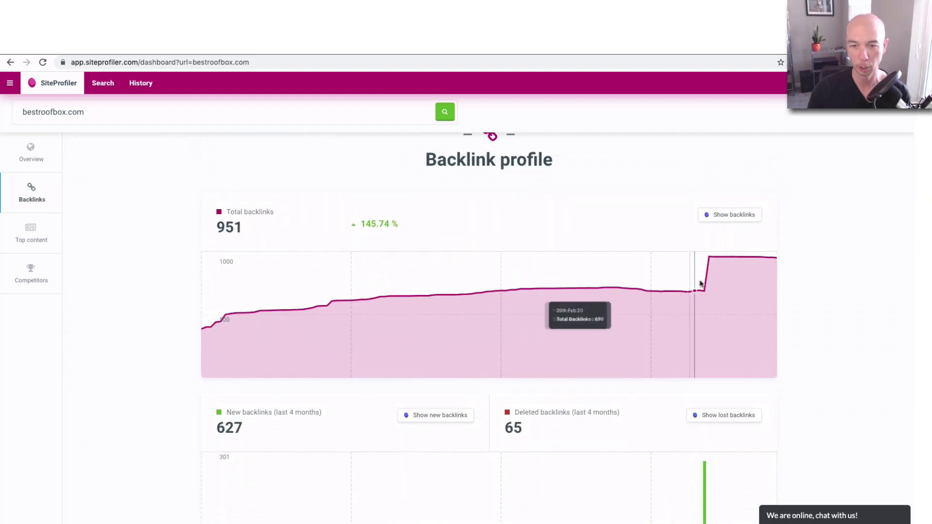
scroll(360, 354, "down", 1)
scroll(359, 356, "down", 3)
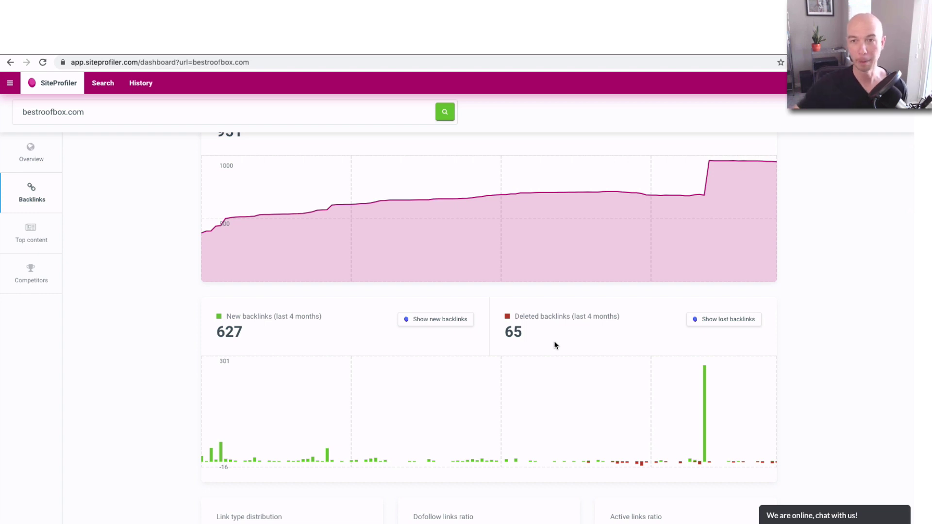
scroll(119, 370, "down", 4)
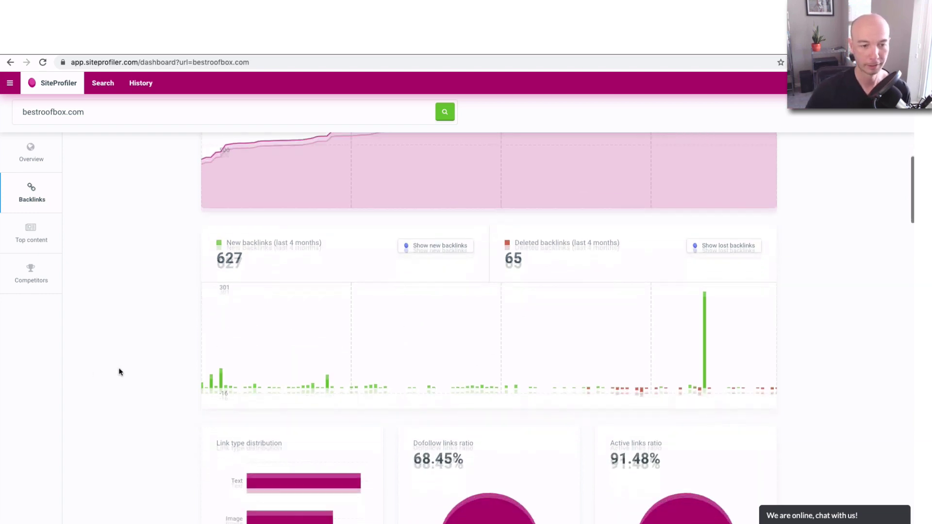
scroll(201, 388, "down", 3)
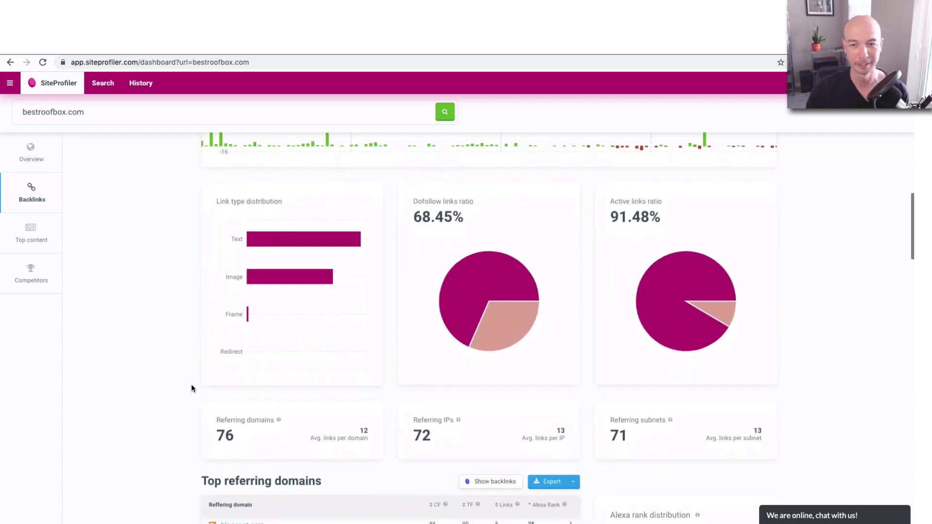
scroll(190, 389, "up", 1)
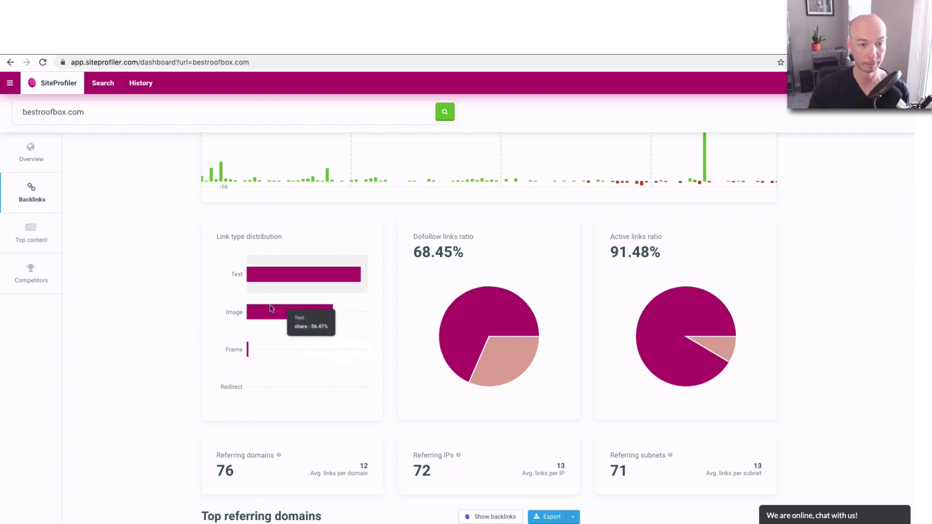
mouse_move(283, 275)
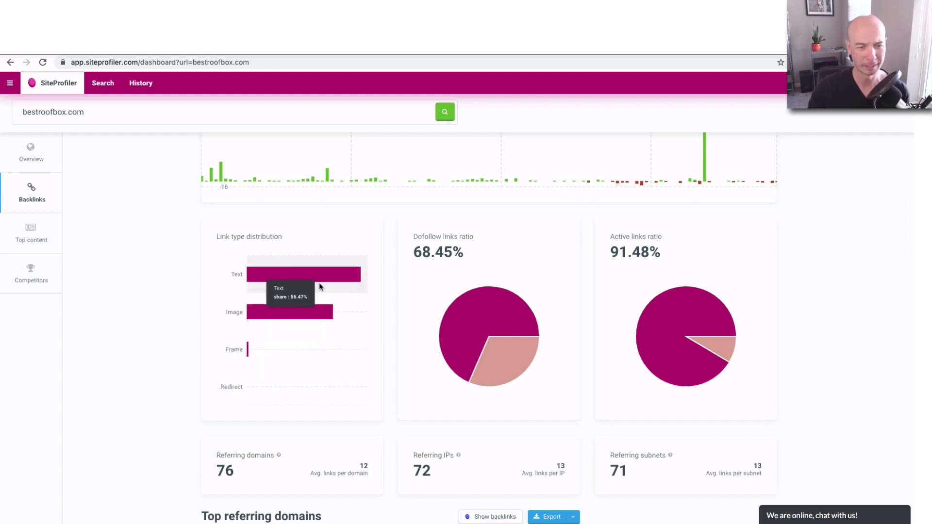
mouse_move(314, 317)
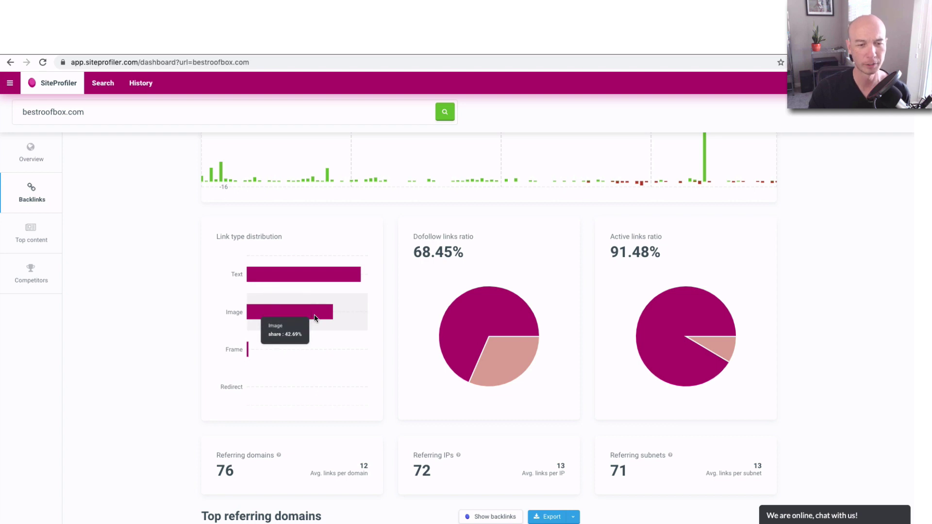
mouse_move(332, 284)
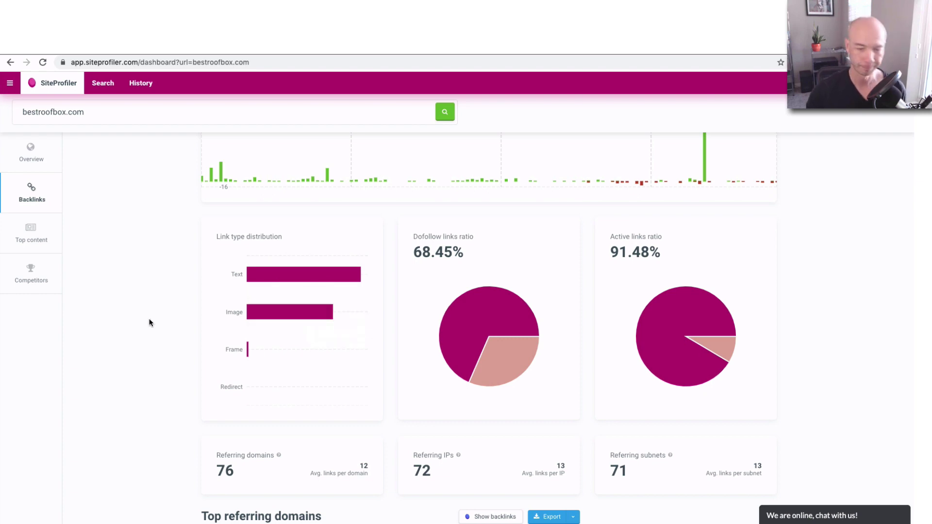
scroll(78, 370, "down", 5)
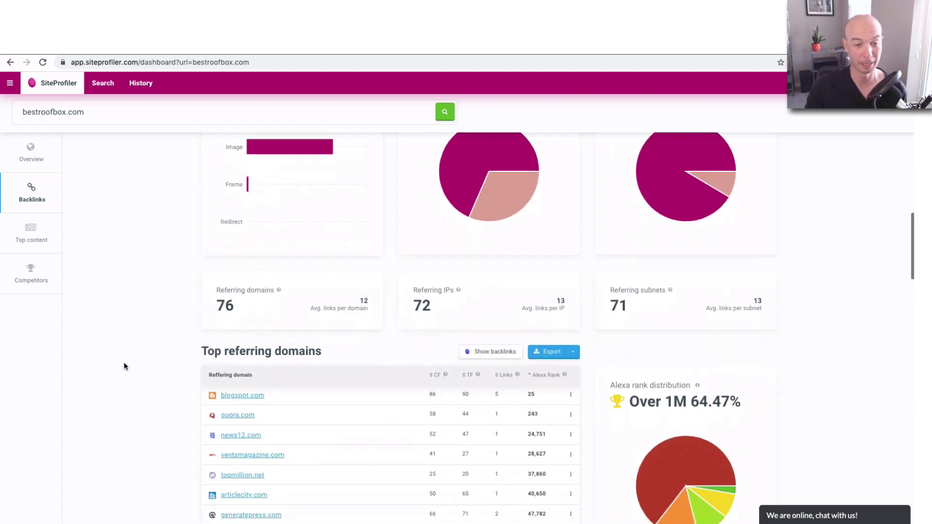
scroll(129, 363, "down", 2)
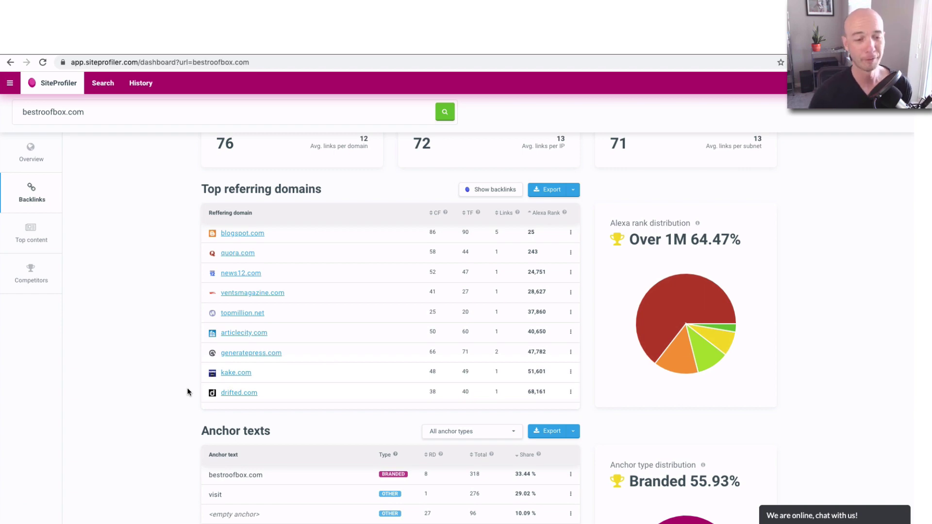
scroll(156, 370, "down", 4)
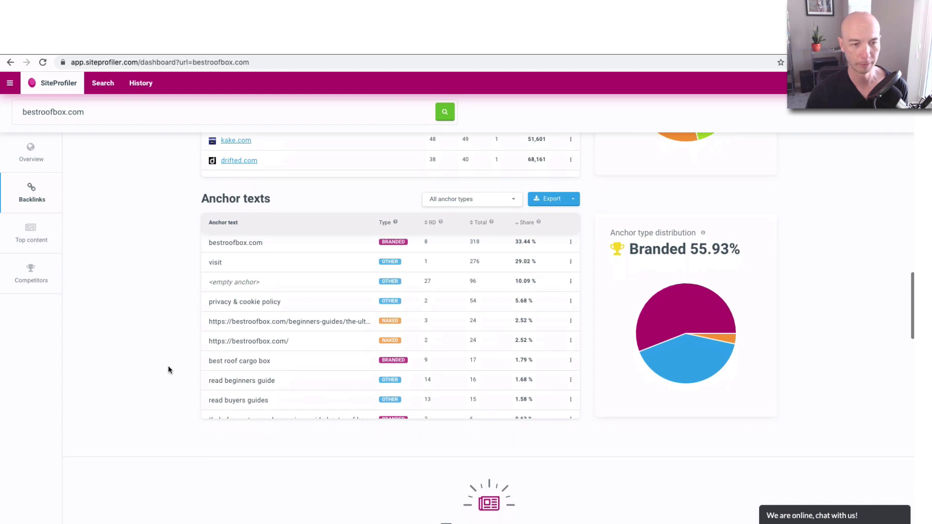
Filter the anchor texts table to Branded anchors and review the list.
scroll(167, 369, "down", 1)
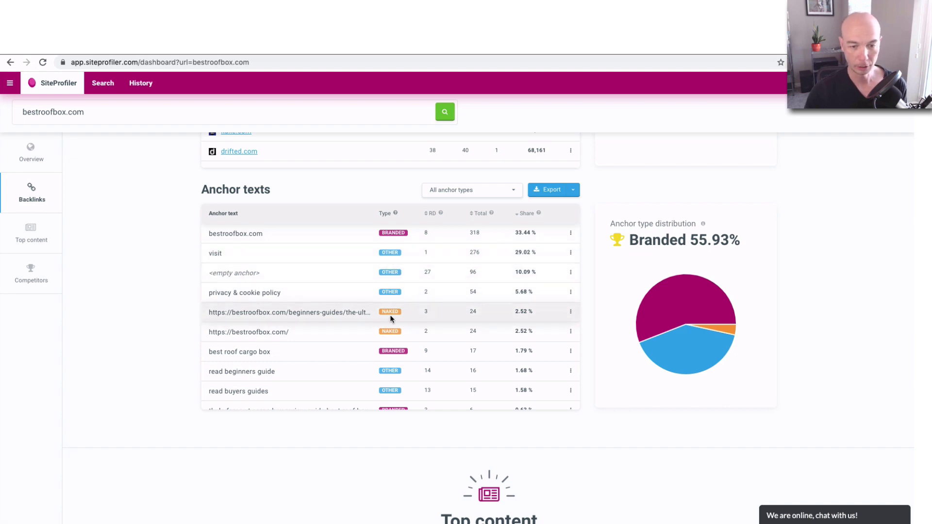
left_click(440, 192)
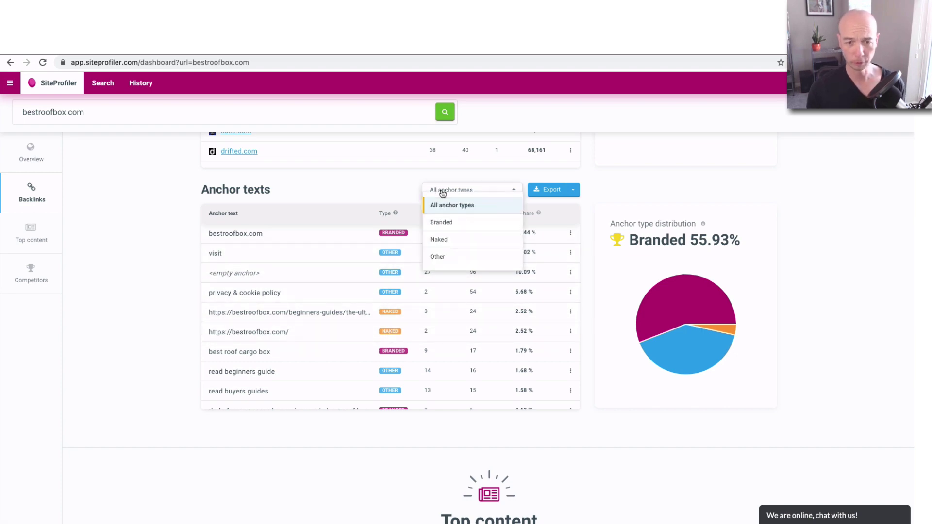
scroll(454, 211, "down", 1)
scroll(456, 218, "up", 1)
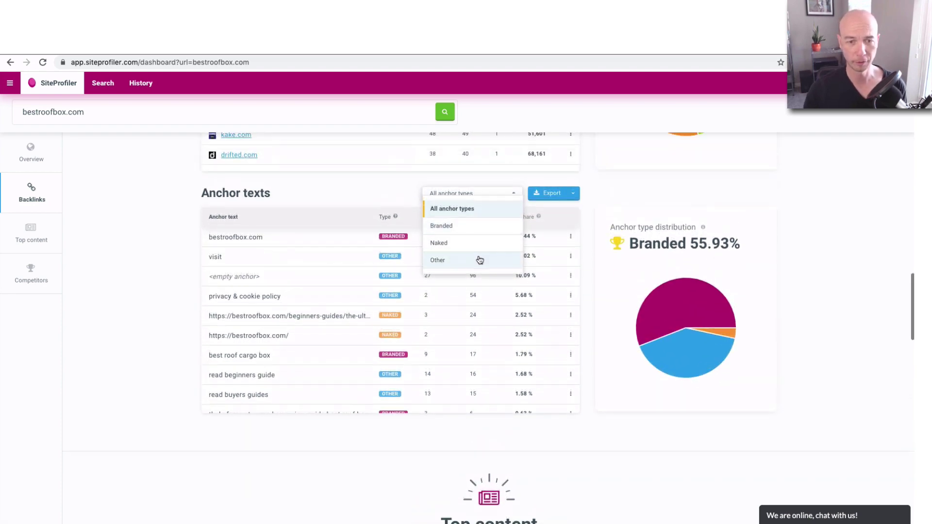
left_click(464, 229)
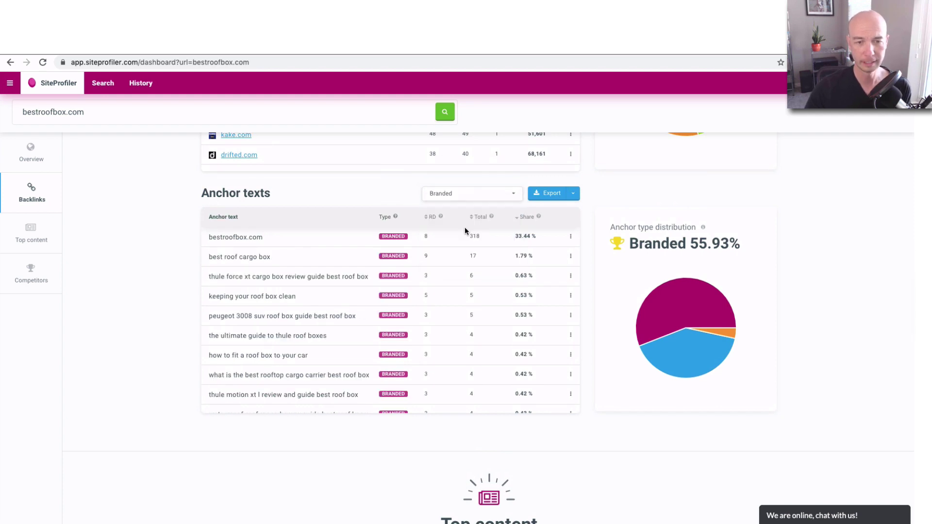
scroll(314, 277, "down", 3)
scroll(313, 280, "down", 5)
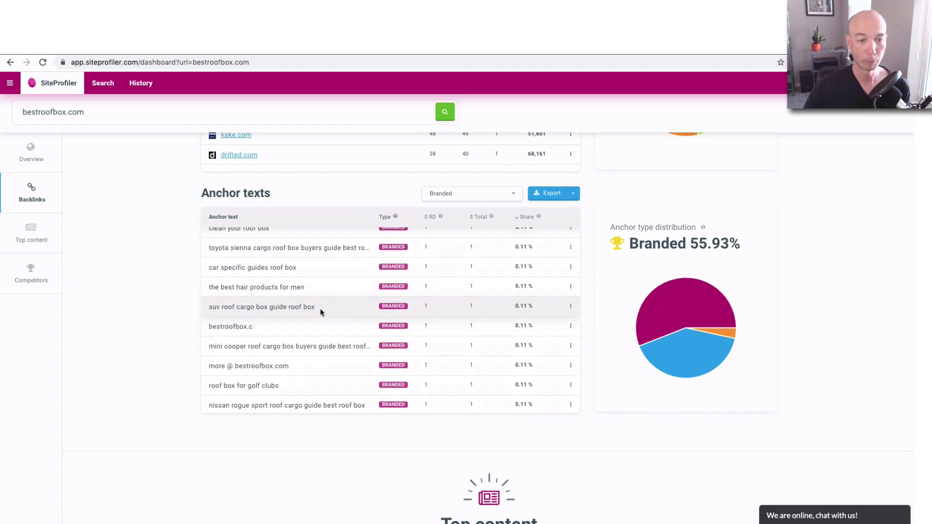
scroll(340, 318, "down", 2)
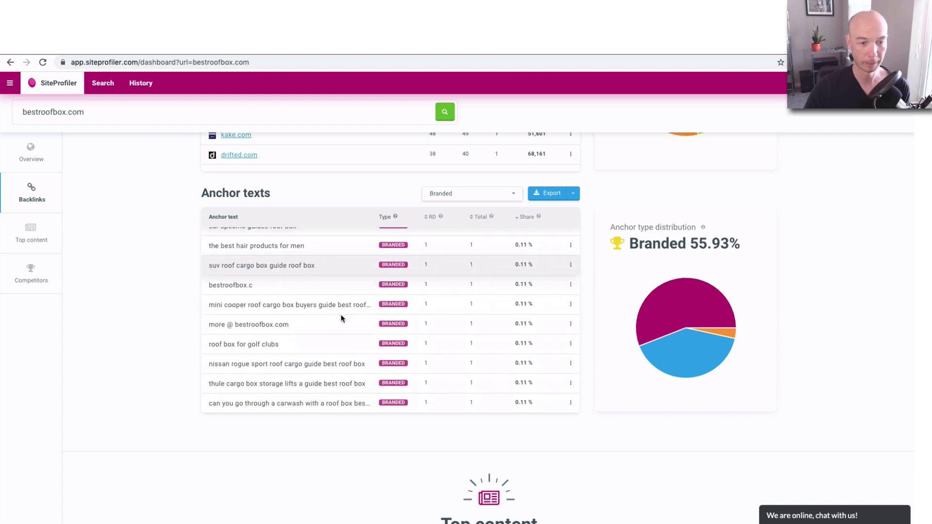
scroll(341, 316, "up", 10)
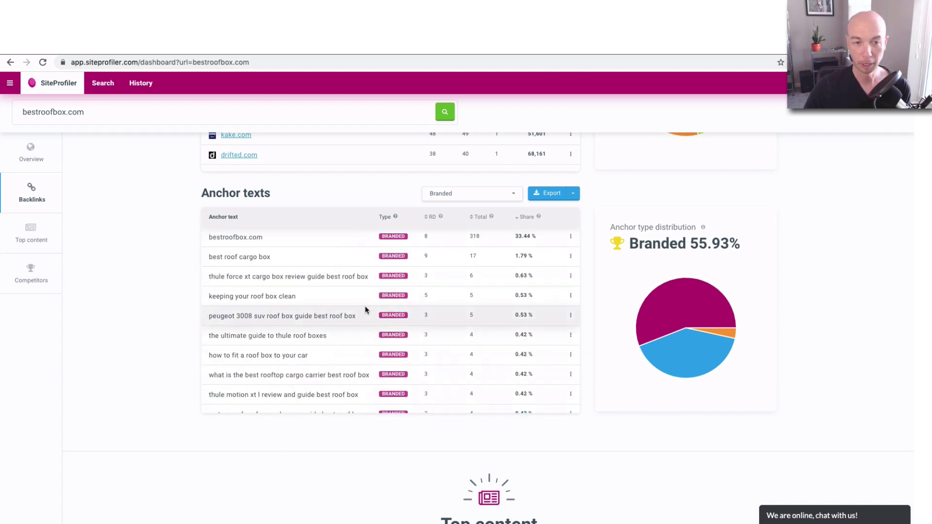
Switch the anchor filter to Naked URL anchors and review them.
left_click(476, 200)
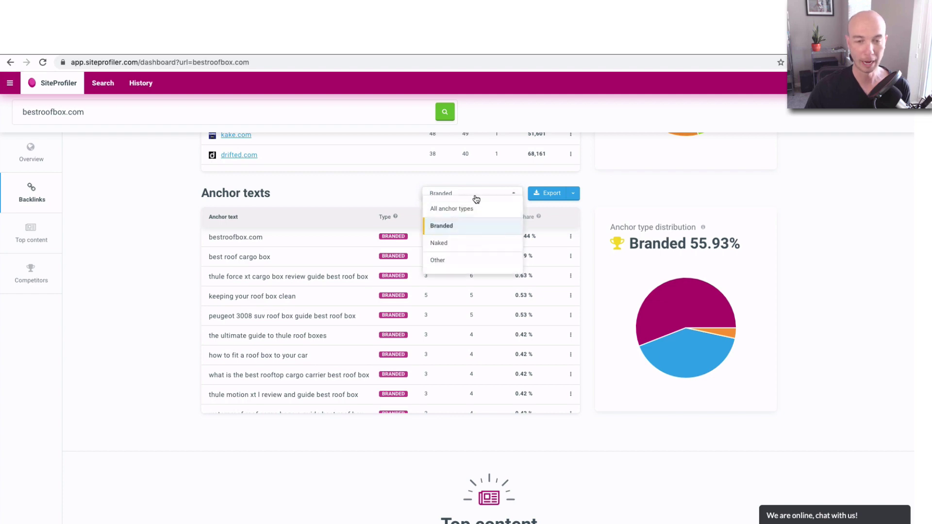
left_click(458, 243)
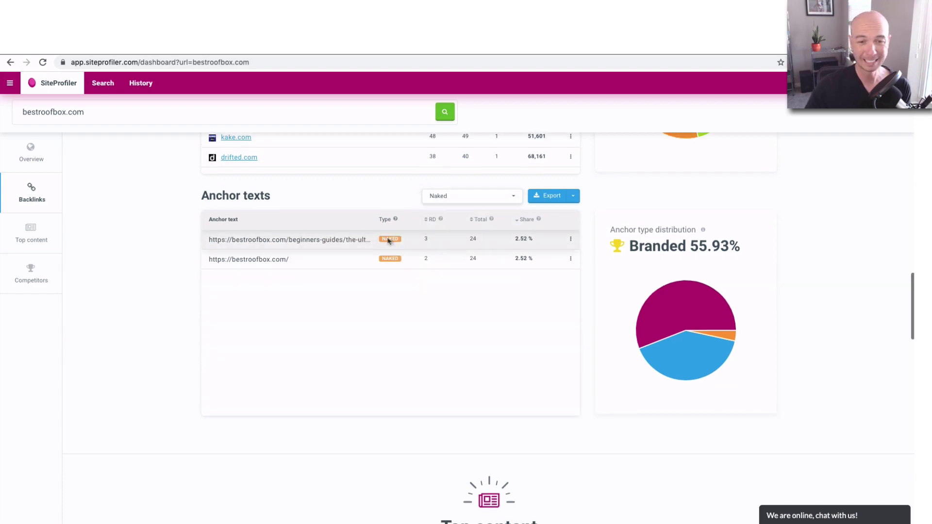
scroll(345, 270, "up", 6)
scroll(346, 271, "down", 5)
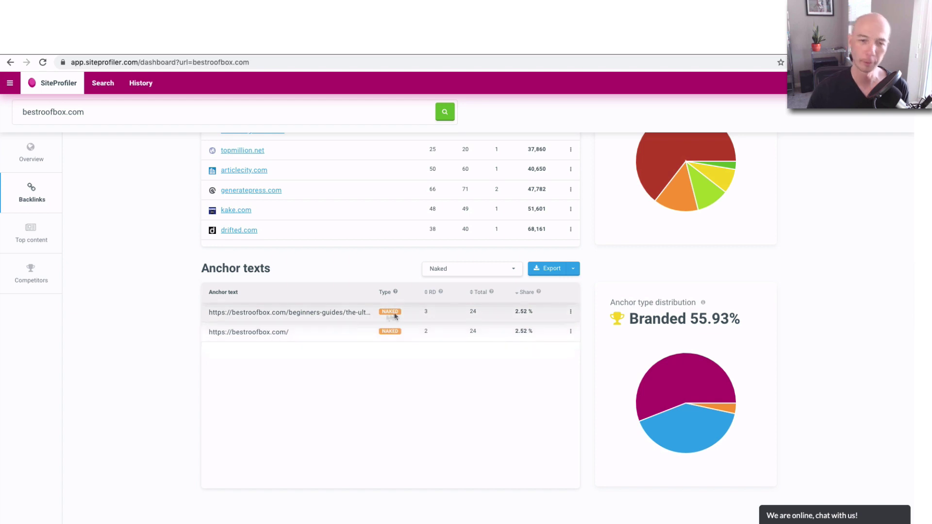
Switch the anchor filter to Other, led by 'visit' at 29.02% share.
left_click(455, 271)
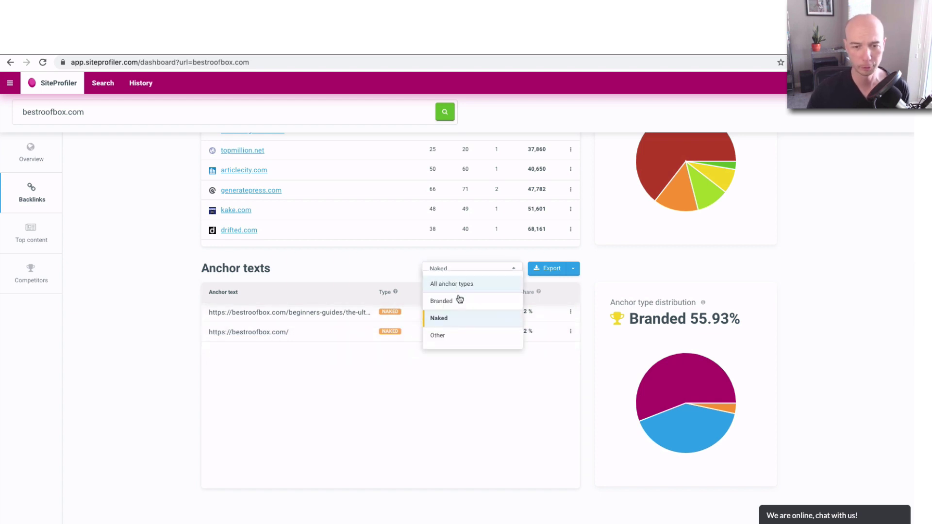
left_click(449, 343)
scroll(357, 352, "down", 5)
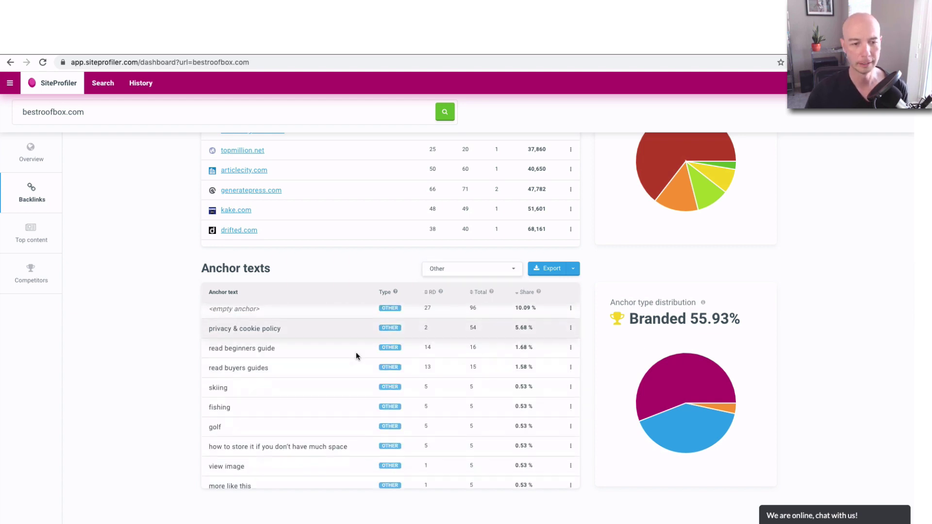
scroll(356, 357, "down", 2)
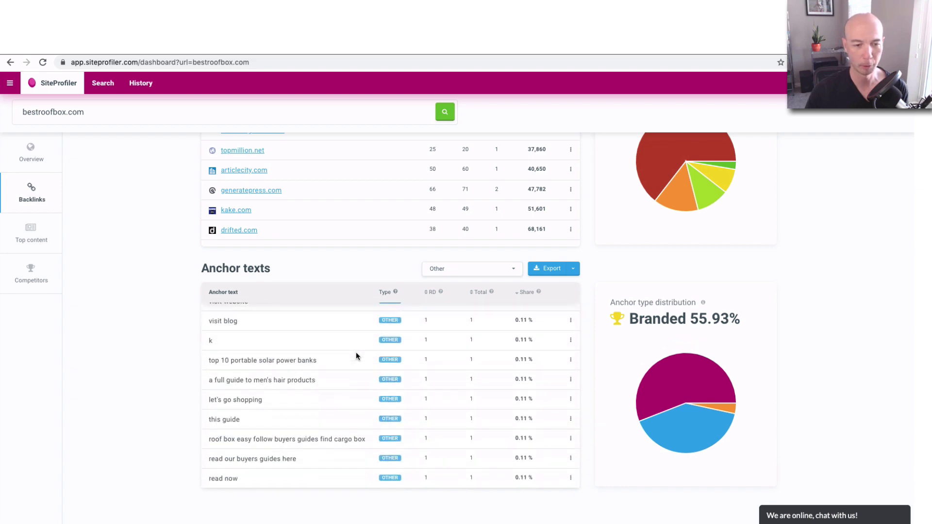
scroll(312, 371, "down", 3)
scroll(312, 372, "up", 2)
scroll(409, 298, "up", 10)
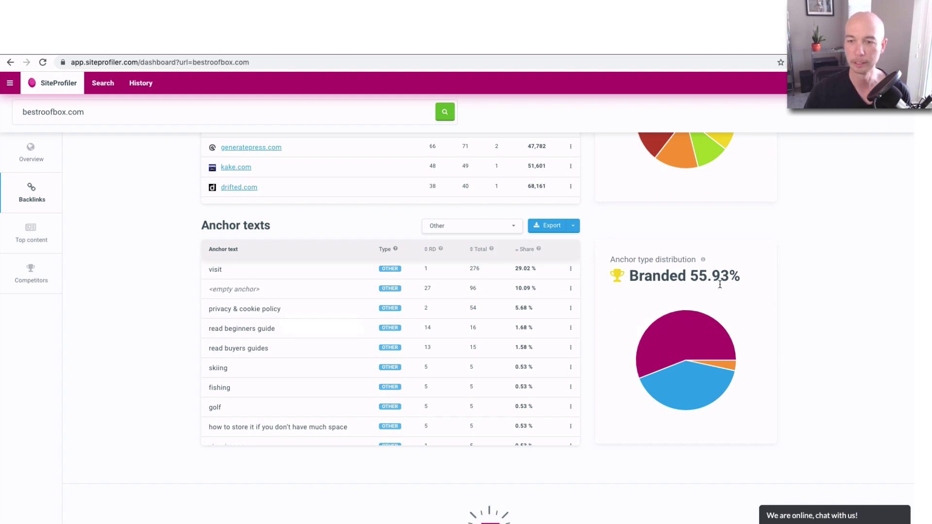
Rank Top content by referring domains, led by the roof cargo box cleaning guide with 7.
scroll(739, 321, "down", 5)
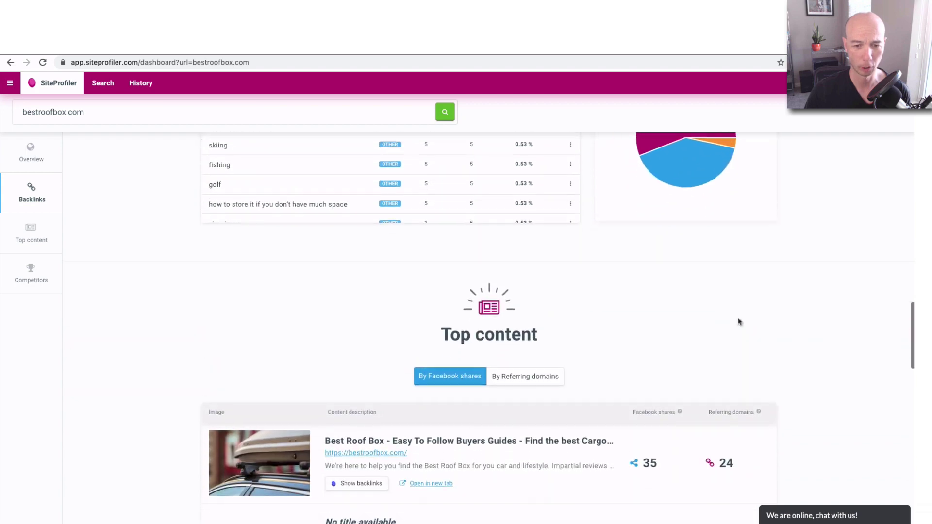
scroll(580, 279, "down", 3)
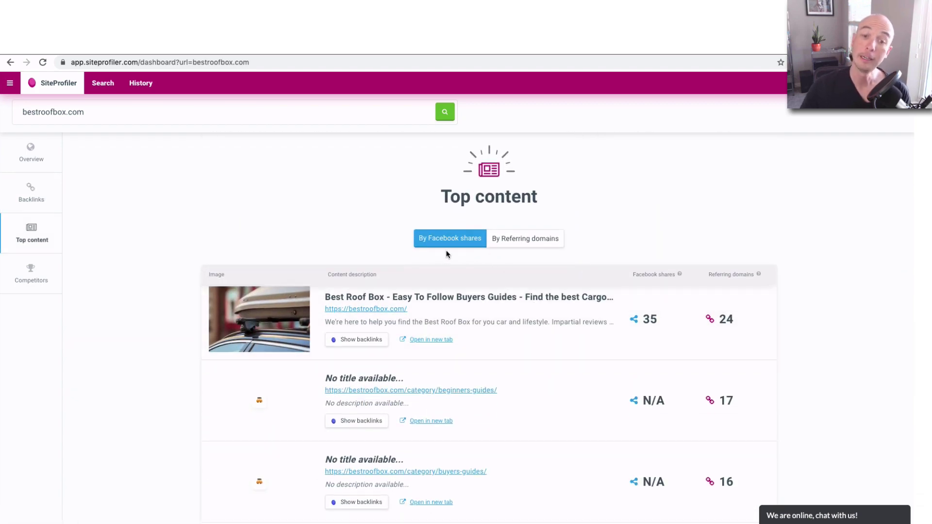
left_click(526, 240)
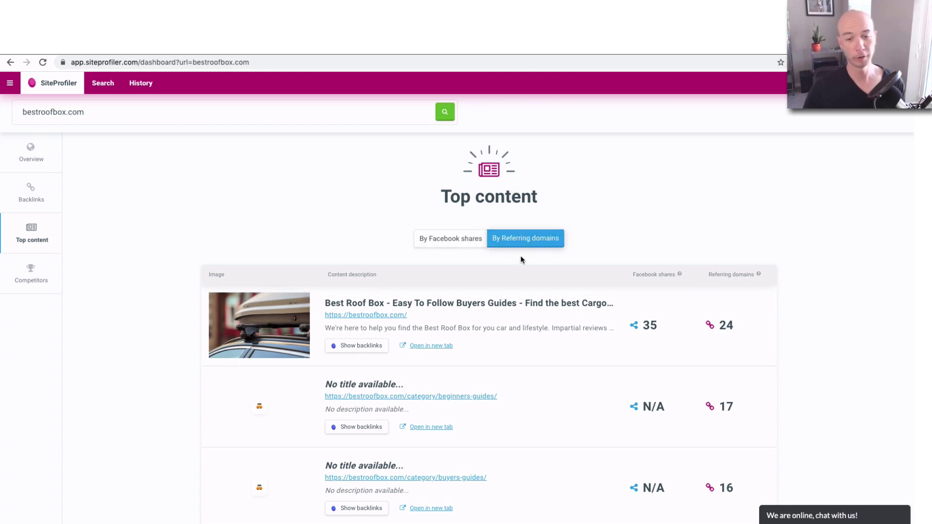
scroll(279, 228, "down", 3)
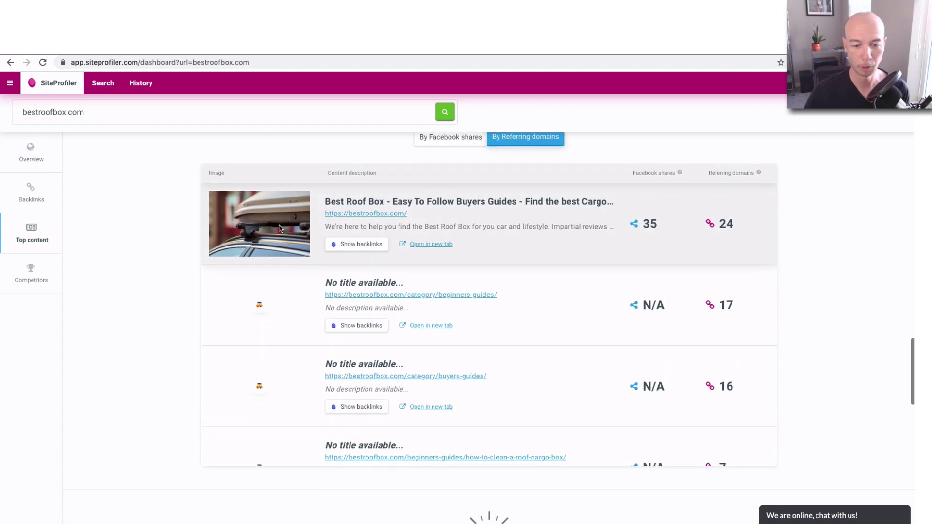
scroll(278, 228, "up", 2)
scroll(471, 285, "down", 2)
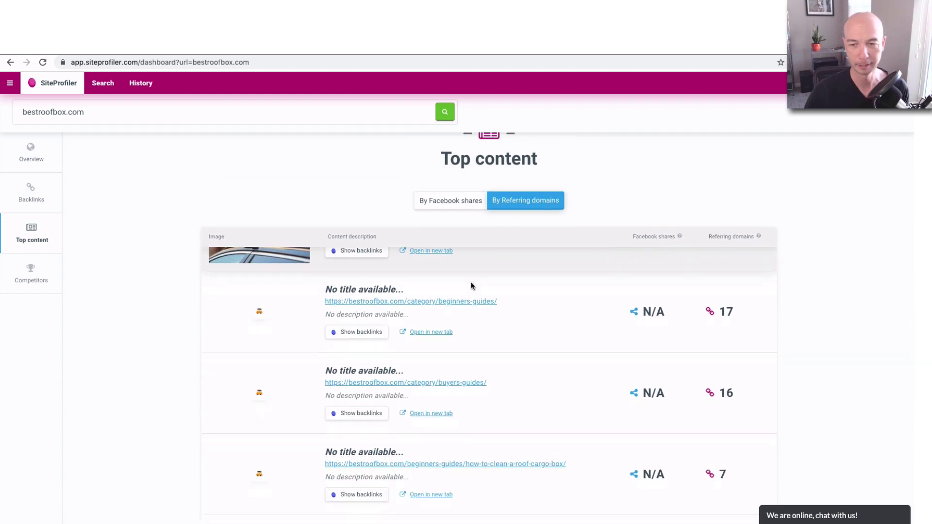
scroll(471, 286, "down", 5)
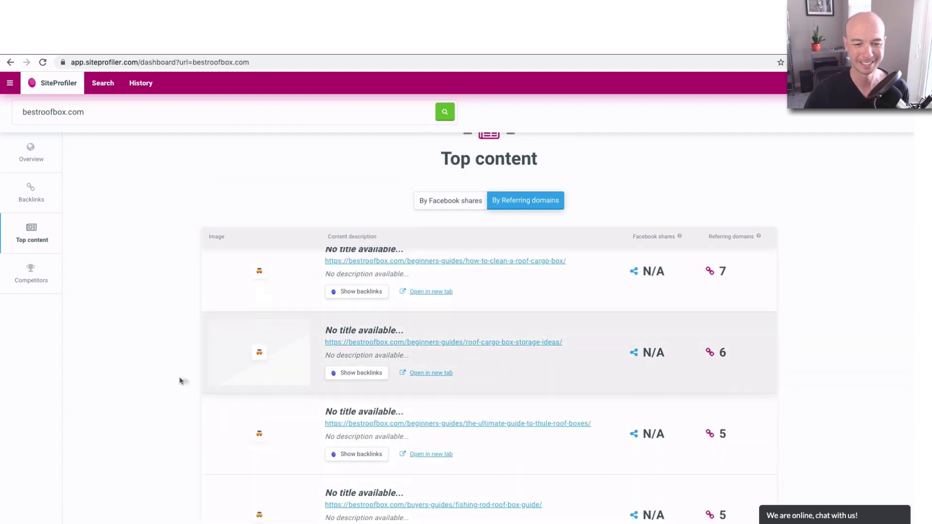
scroll(178, 381, "down", 2)
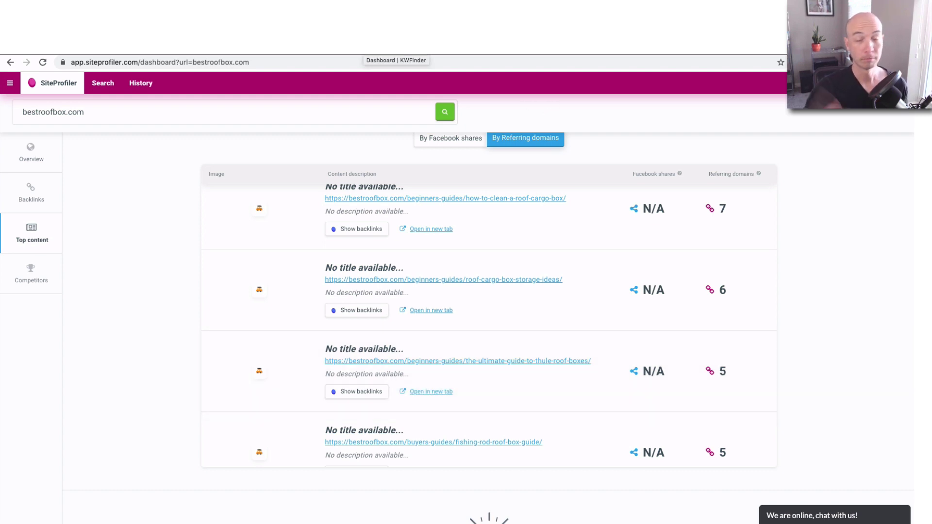
Return to KWFinder and close the Mangools apps panel to show 'best car top carrier for subaru outback'.
left_click(389, 49)
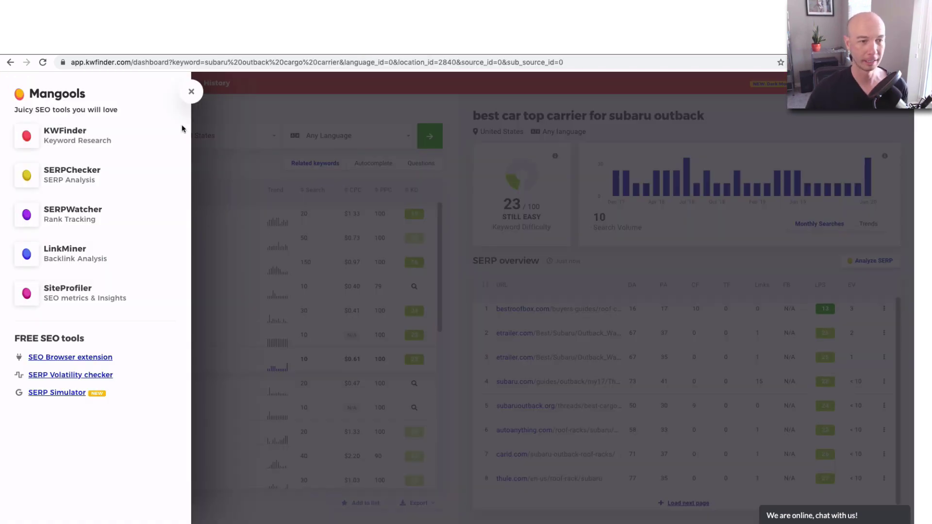
left_click(191, 92)
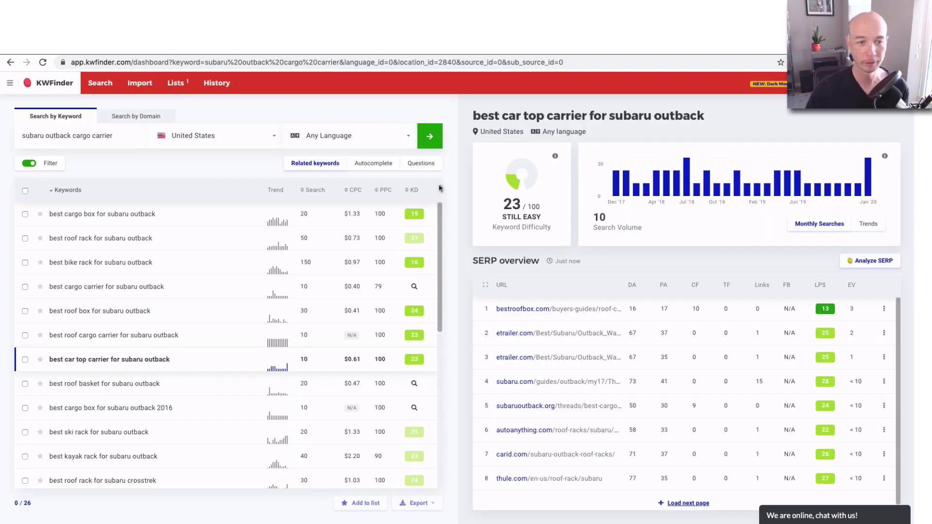